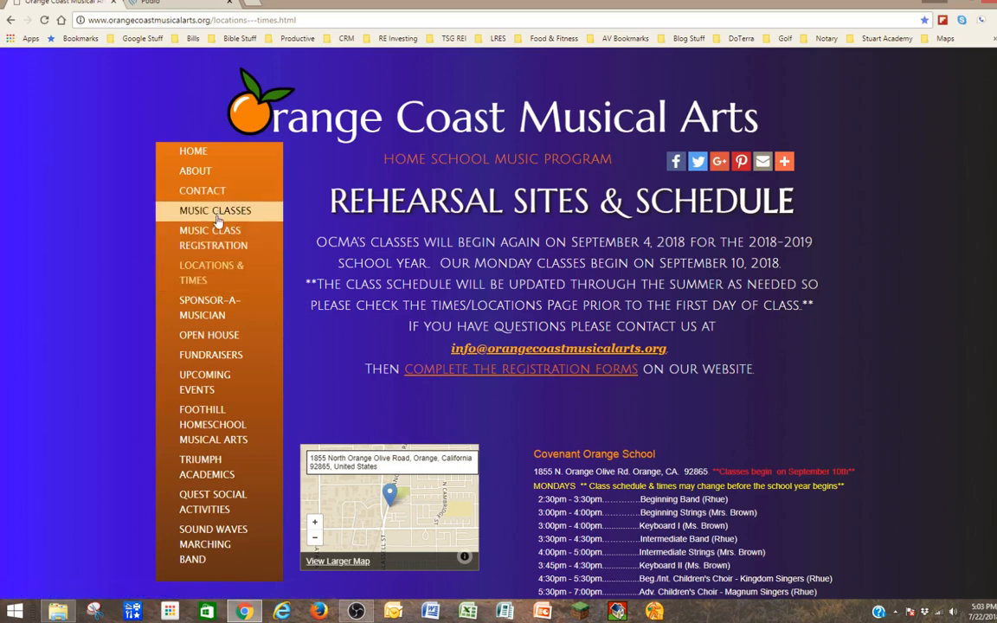
Open the Music Class Registration page and scroll down to the Medical Release Form section.
left_click(263, 245)
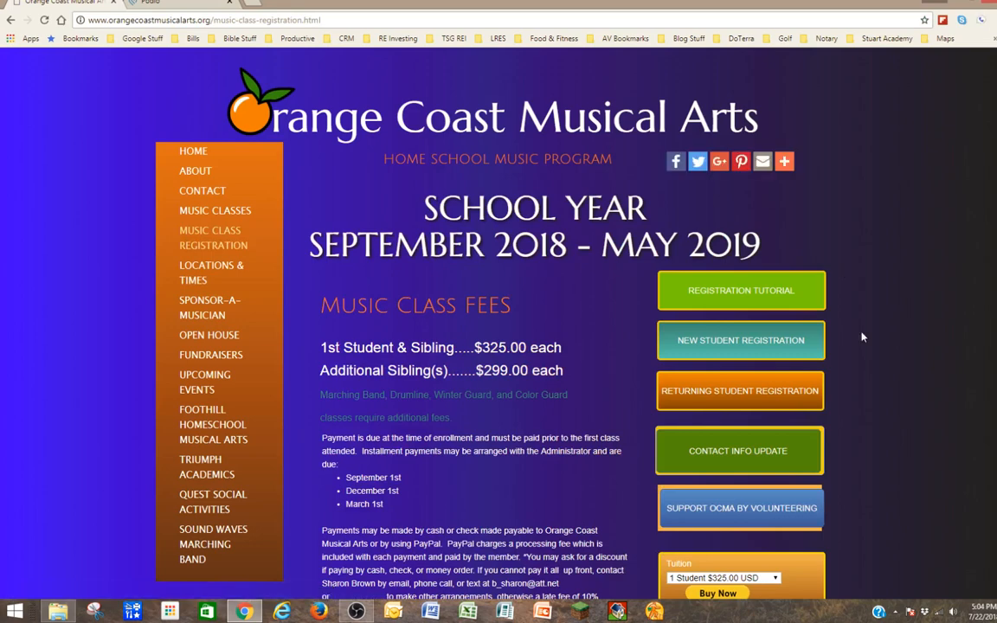
scroll(862, 336, "down", 4)
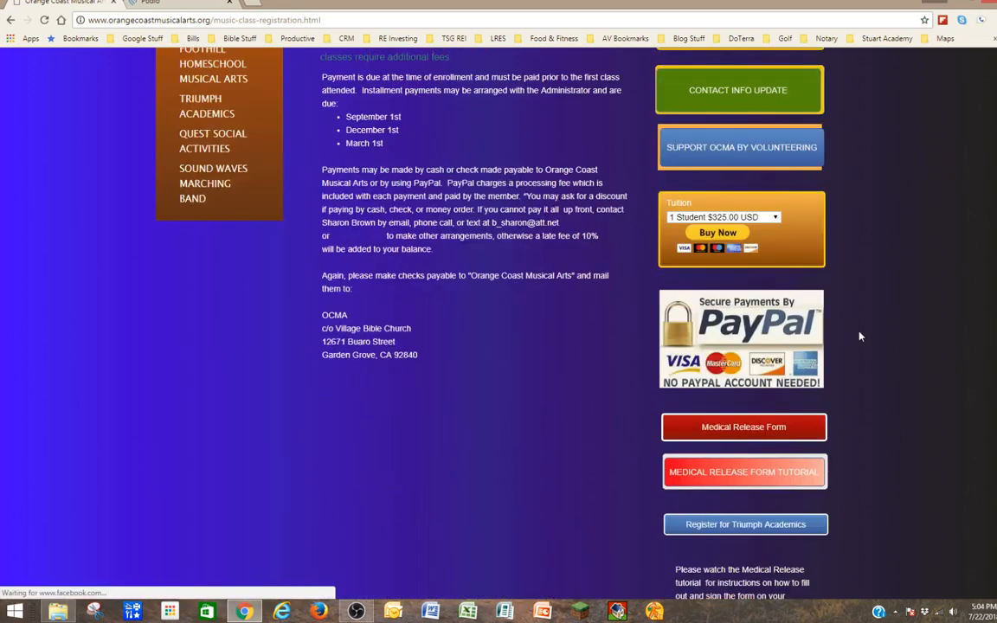
scroll(860, 336, "down", 2)
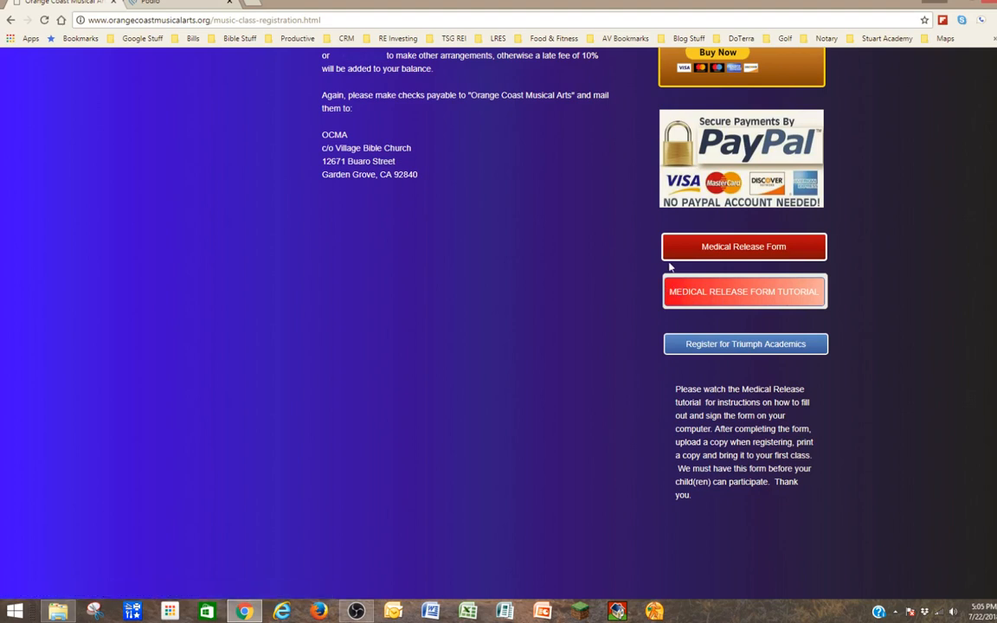
Open the Medical Release Form PDF in Chrome's viewer and start downloading it.
left_click(730, 249)
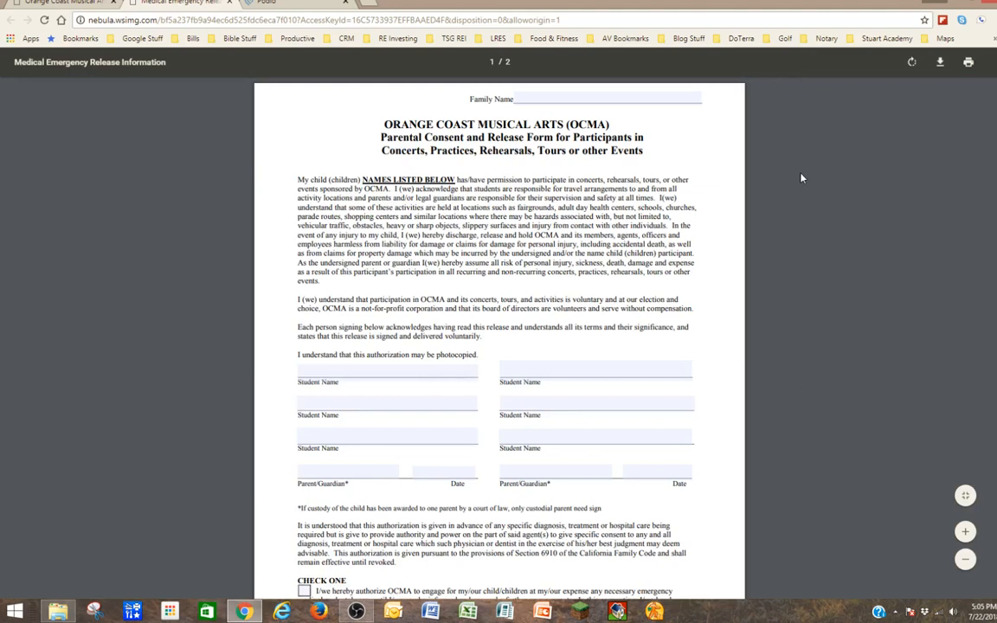
left_click(942, 65)
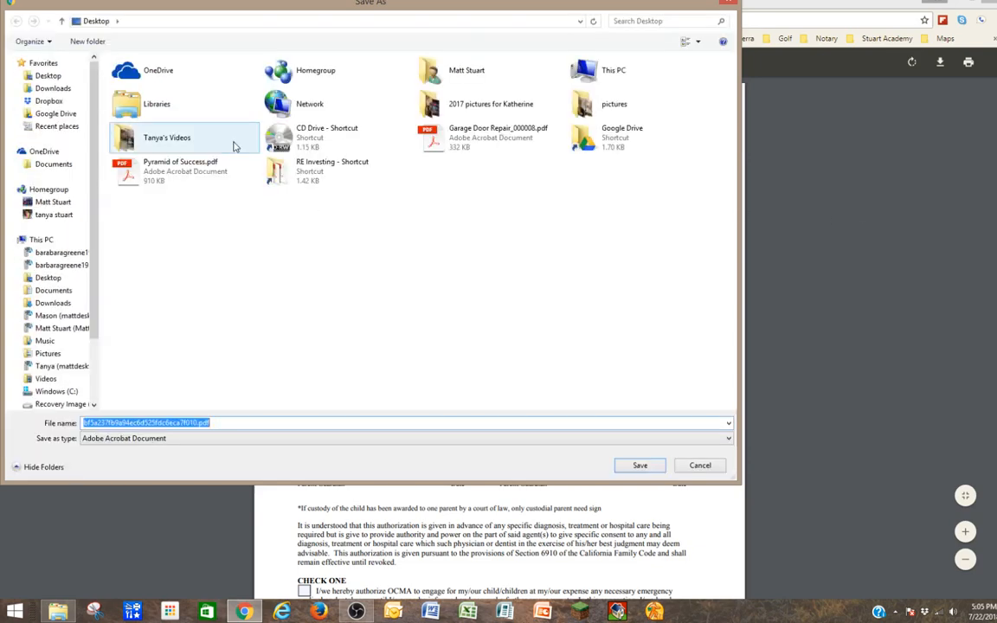
Save the release form to the Desktop as 'Med Release OCMA.pdf'.
left_click(48, 78)
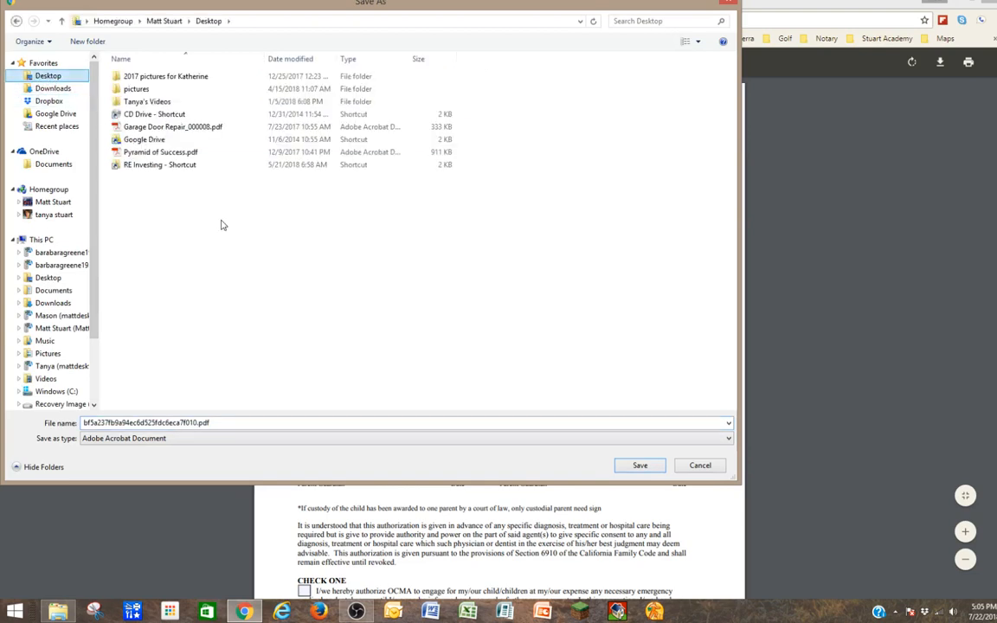
double_click(98, 423)
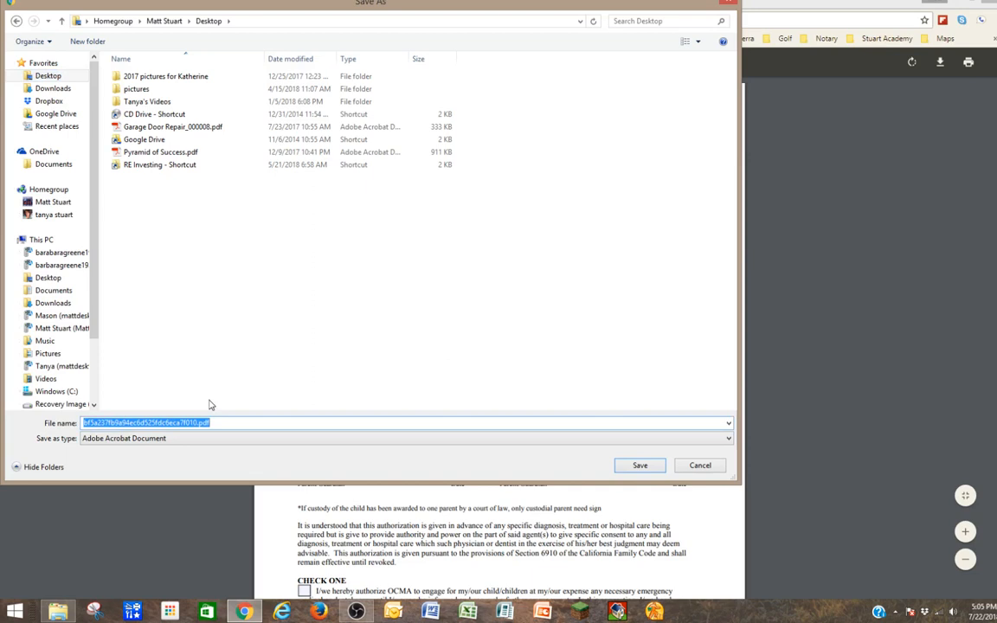
type("Med ")
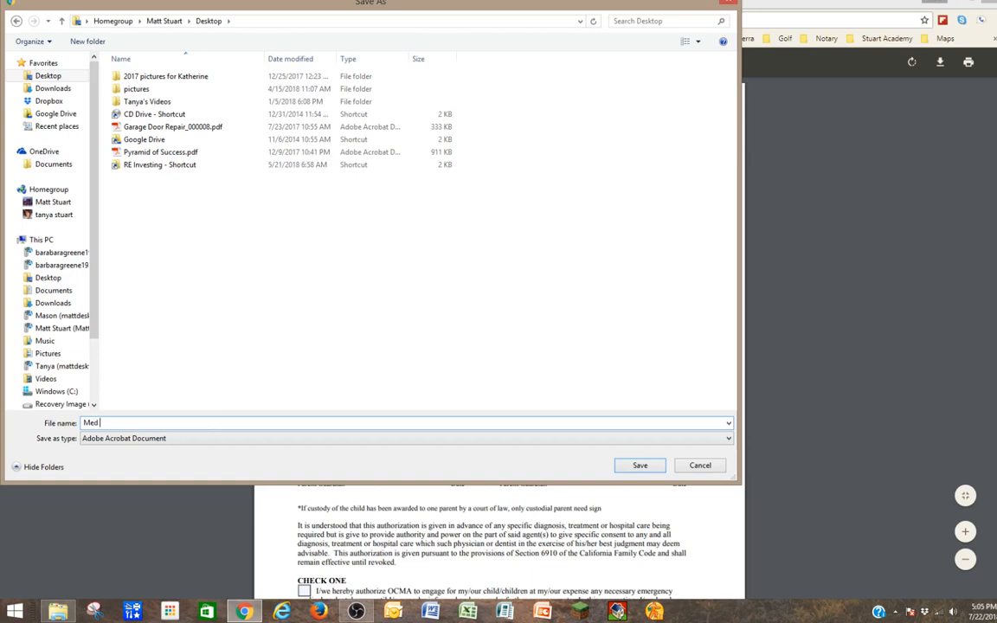
type("Release OCMA")
left_click(640, 466)
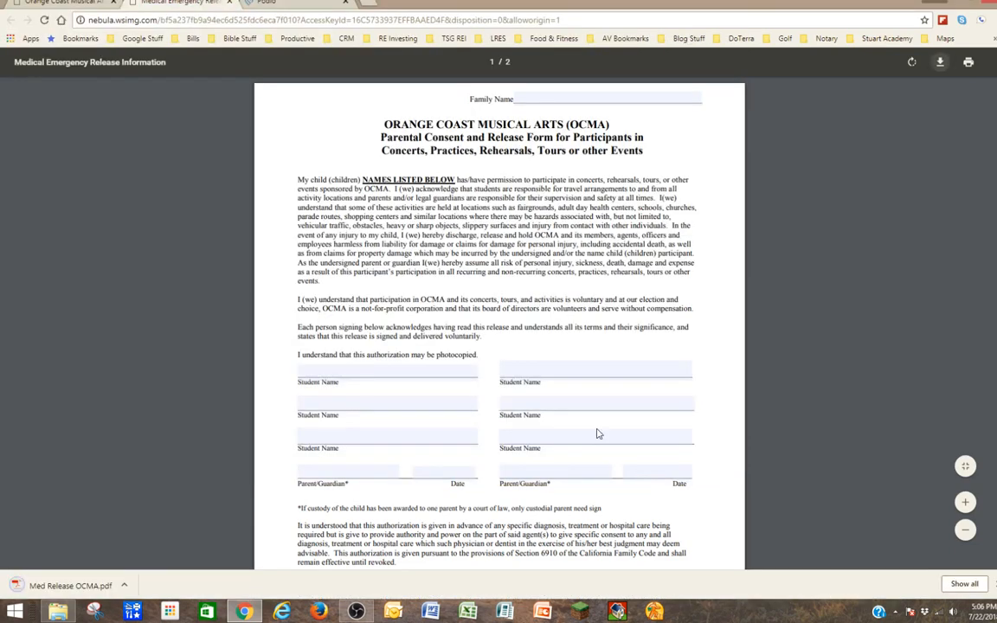
Minimize Chrome and open Med Release OCMA.pdf from the desktop in Acrobat Reader.
left_click(960, 3)
left_click_drag(69, 381, 152, 342)
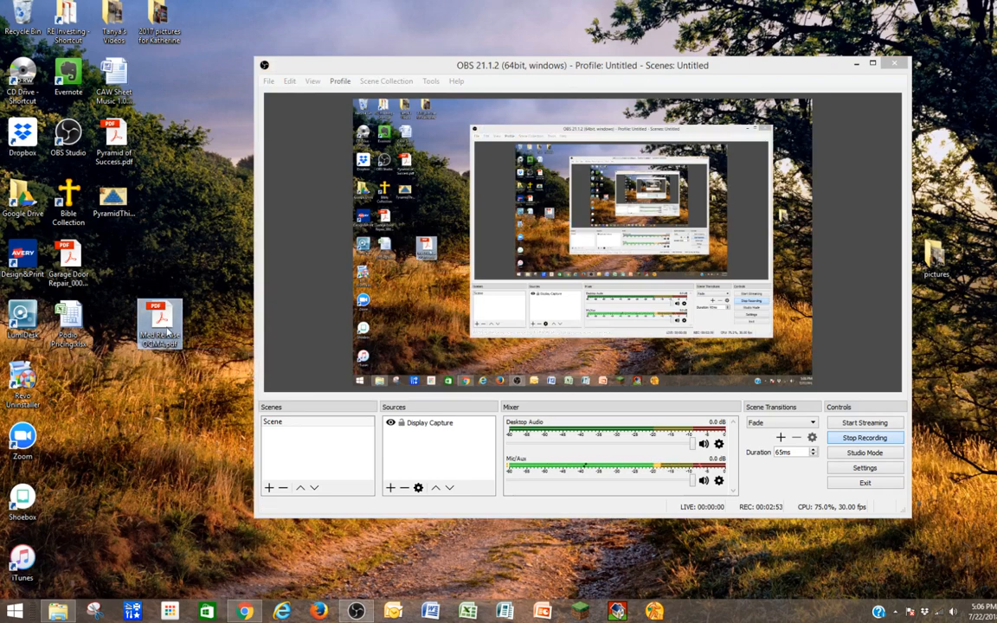
double_click(158, 321)
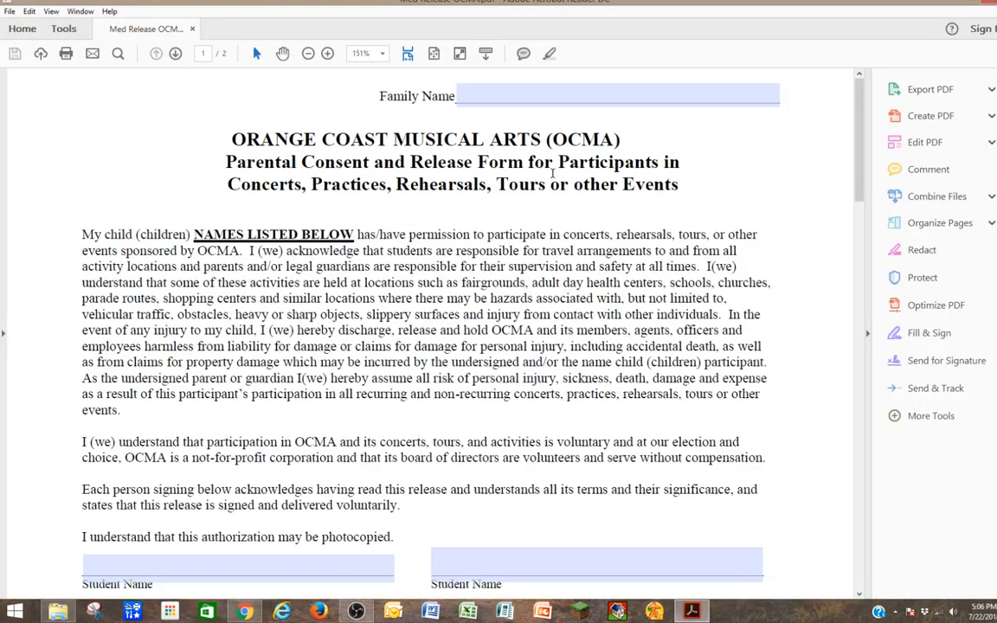
Enter the family name in page 1's Family Name field, fixing its capitalisation.
left_click(498, 97)
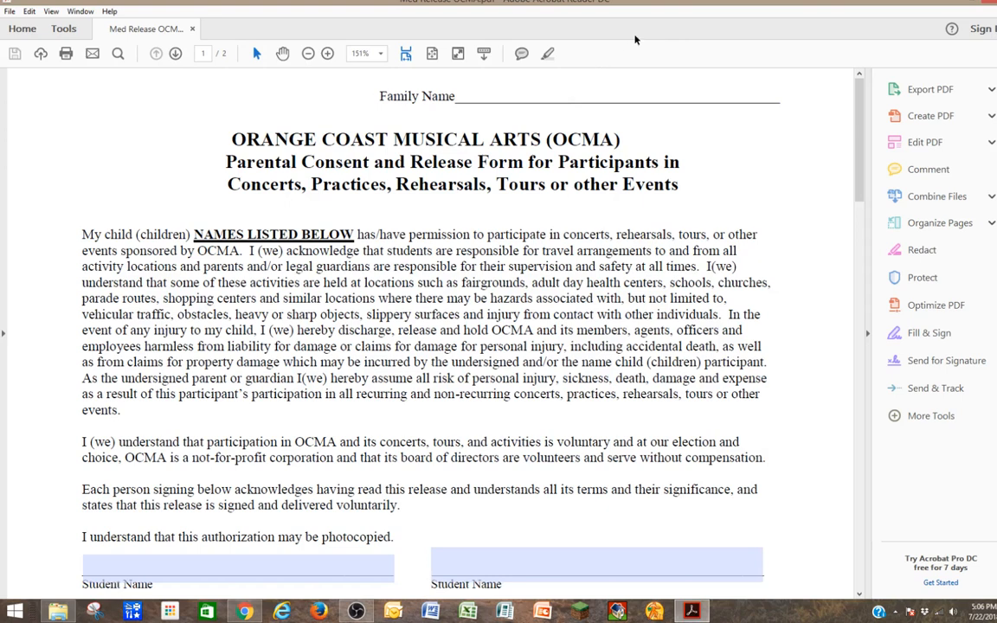
type("STuart")
key("BackSpace")
key("BackSpace")
key("BackSpace")
key("BackSpace")
key("BackSpace")
type("tuart")
key("Left")
key("Left")
key("Left")
key("Left")
key("Left")
key("Left")
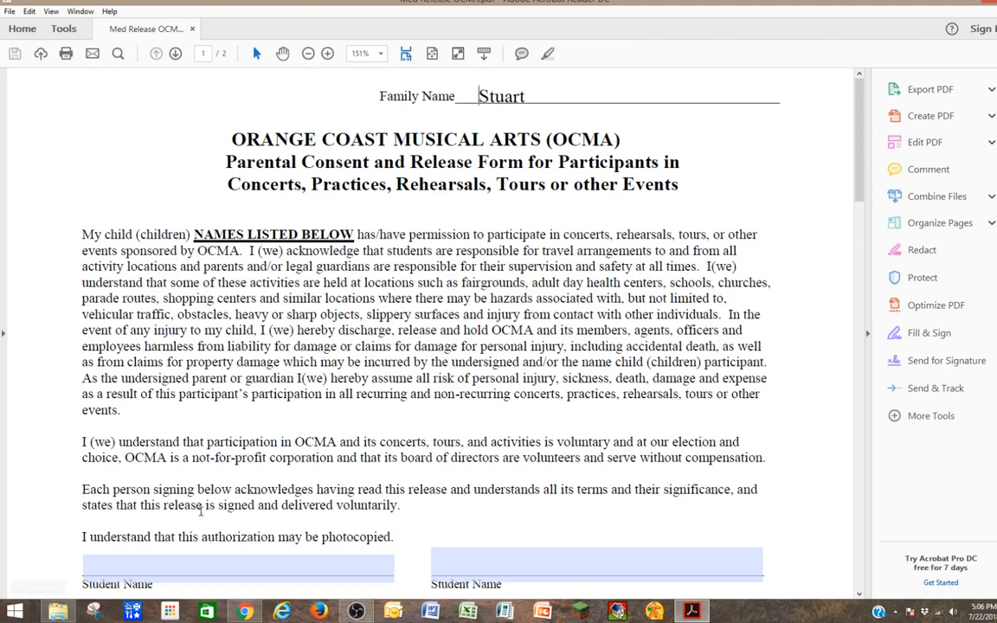
Enter the child's full name as the first student, then move through the remaining blank fields.
left_click(177, 565)
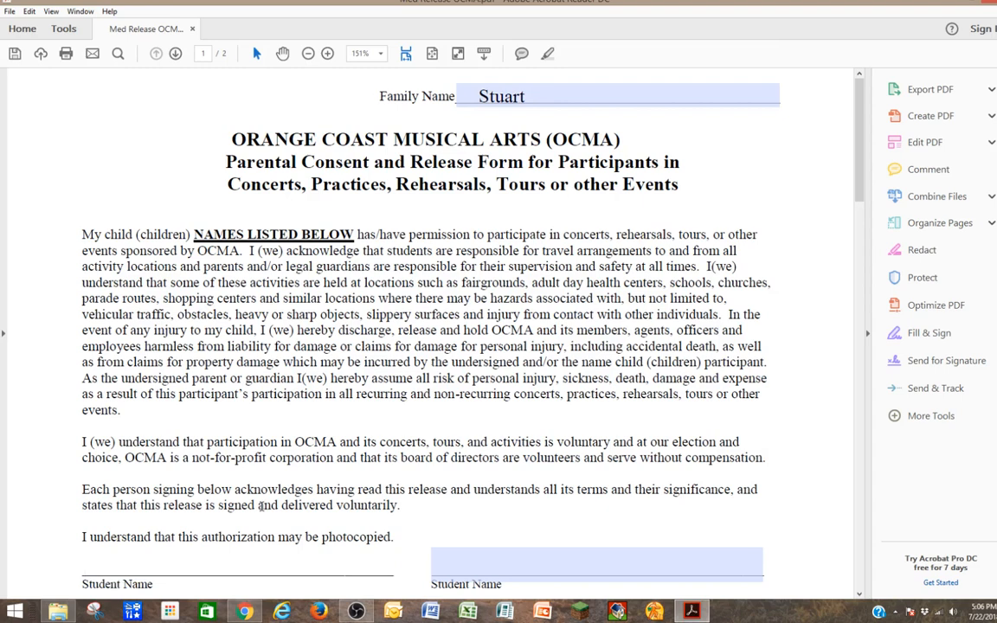
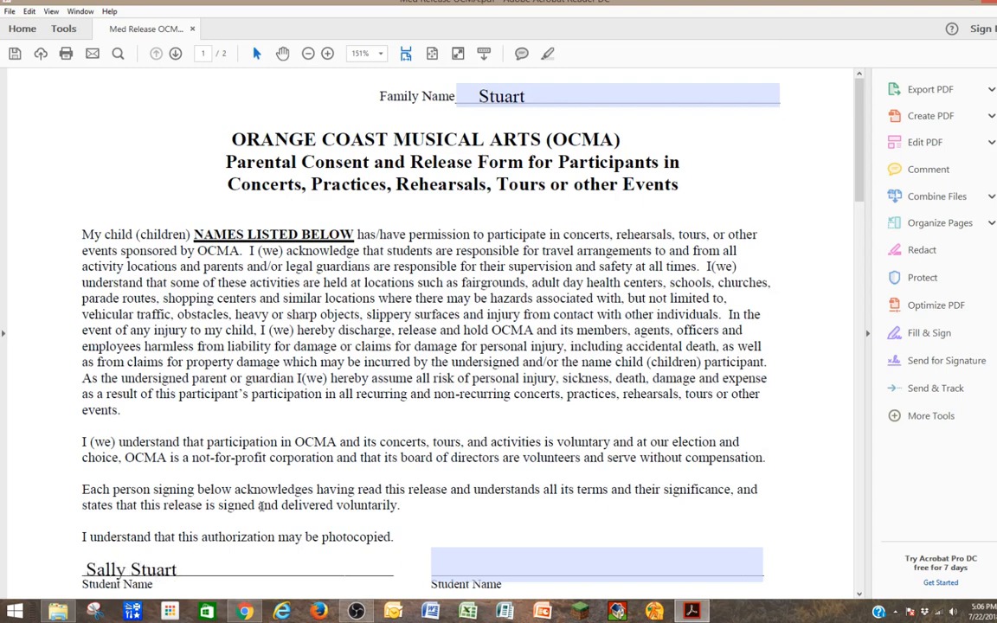
key("Tab")
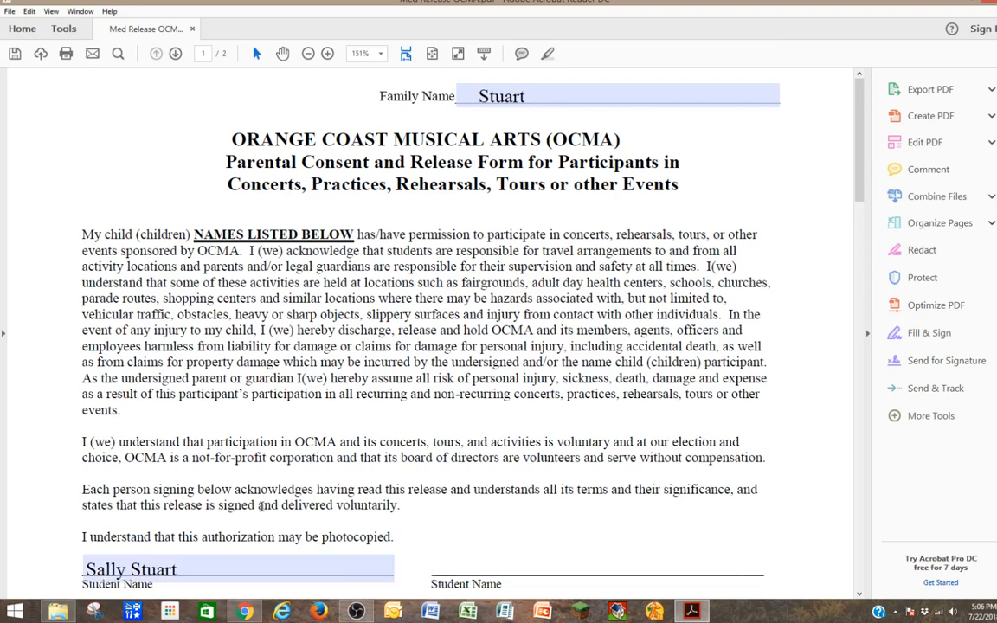
scroll(247, 584, "down", 1)
scroll(244, 578, "down", 4)
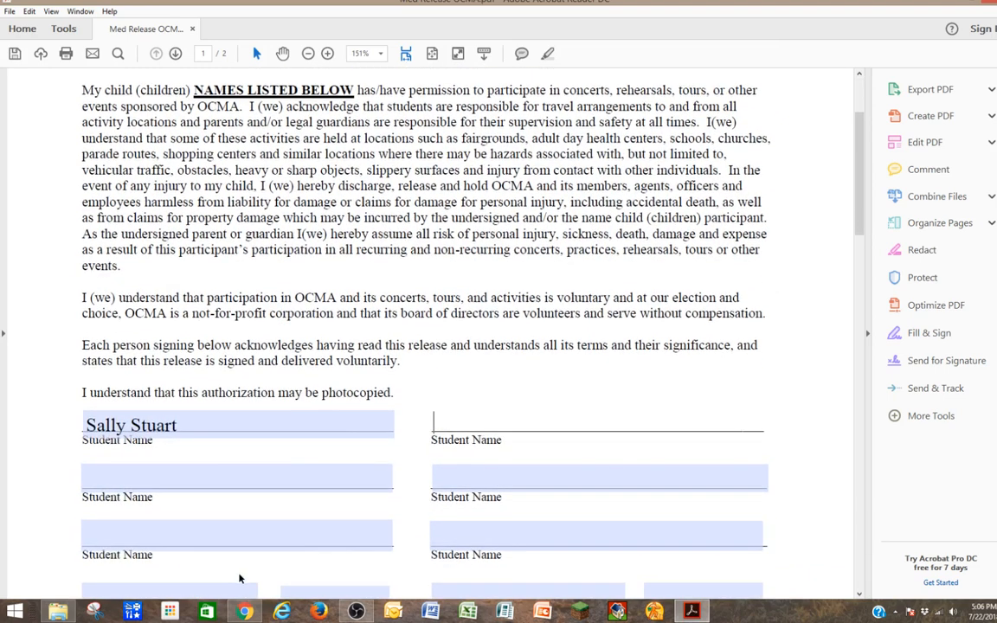
left_click(157, 450)
left_click(158, 450)
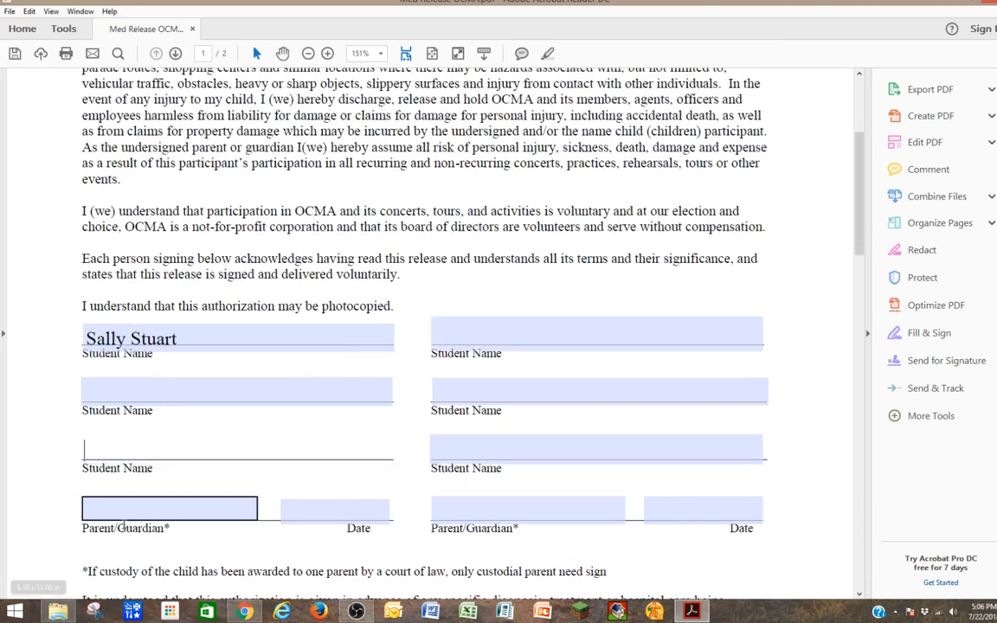
left_click(131, 511)
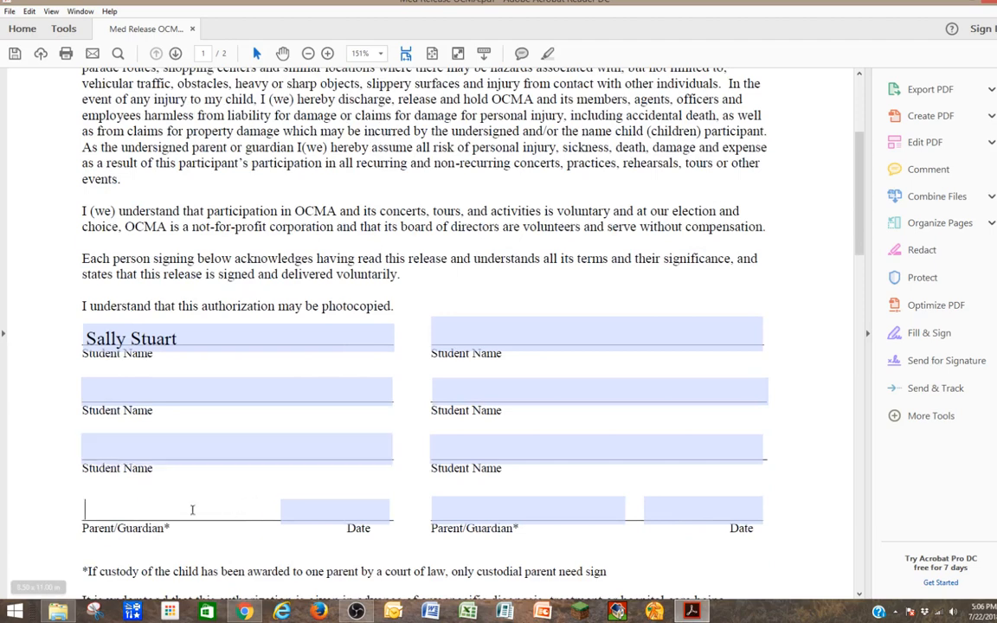
scroll(192, 509, "down", 2)
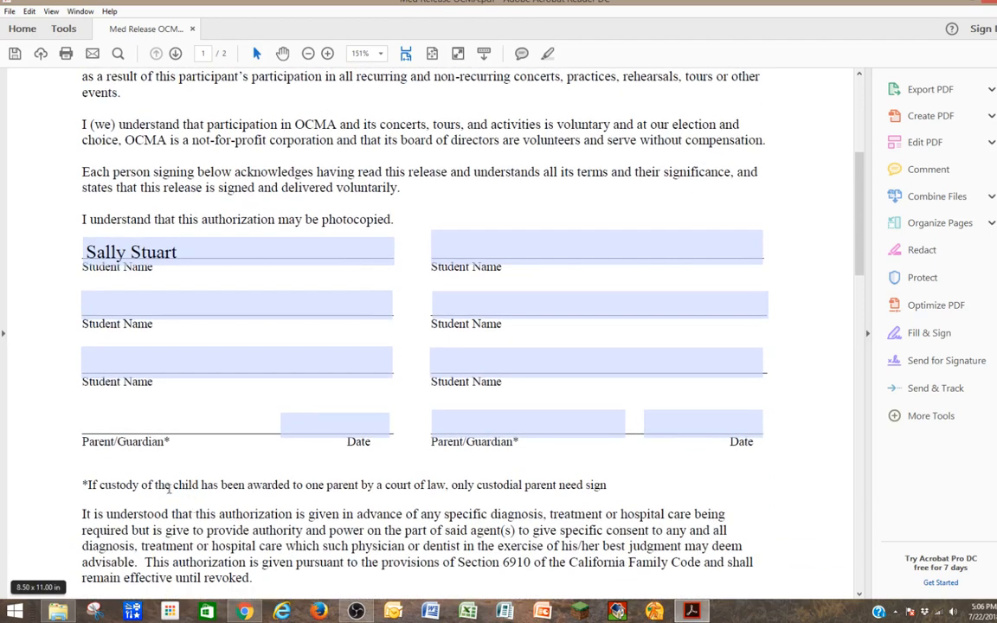
left_click(342, 422)
scroll(300, 429, "down", 3)
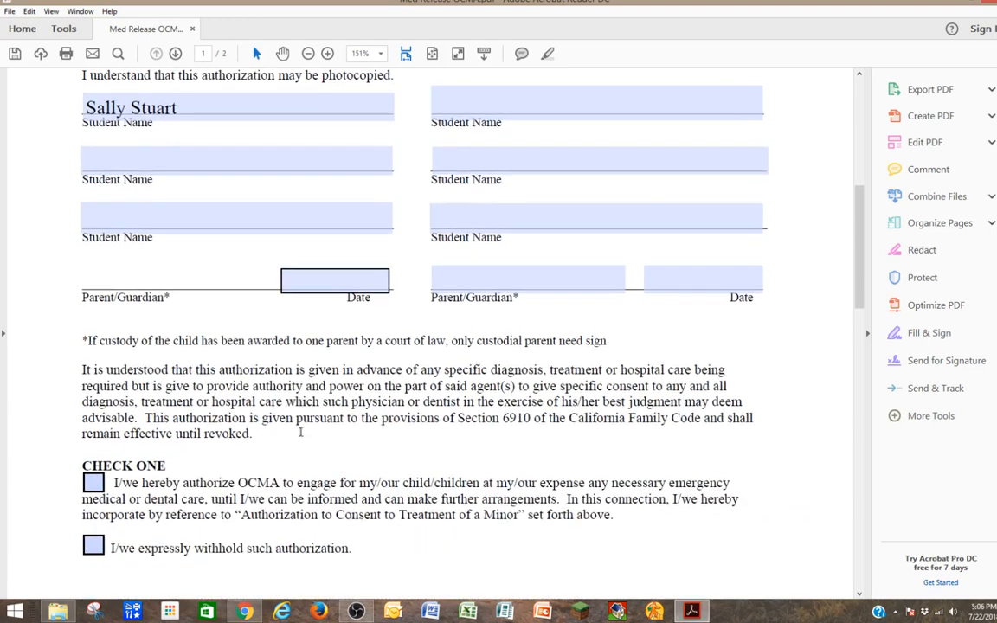
scroll(52, 437, "down", 1)
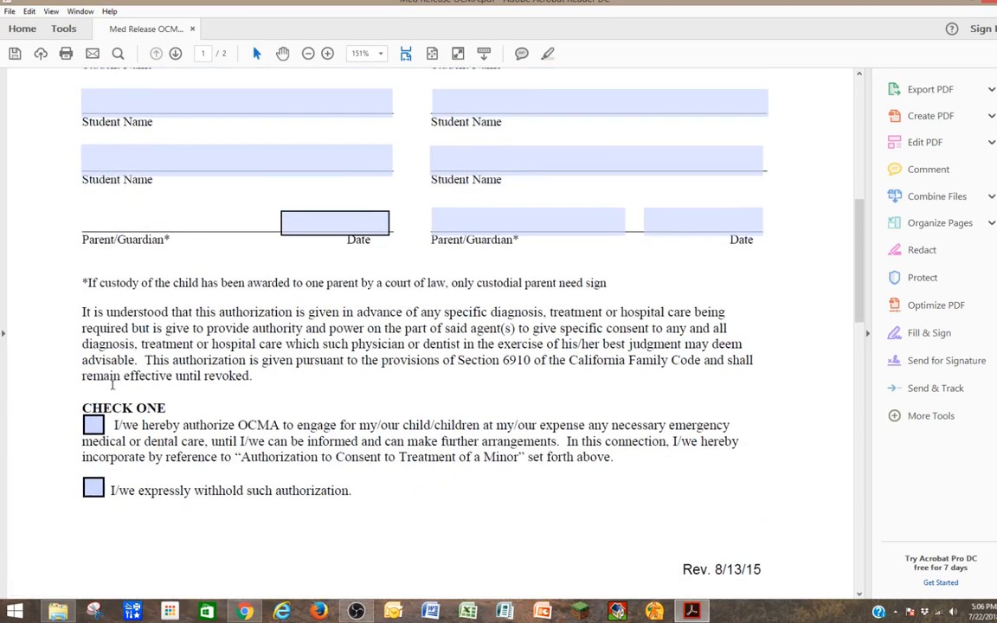
Check the box authorizing emergency medical care for the child.
left_click(92, 424)
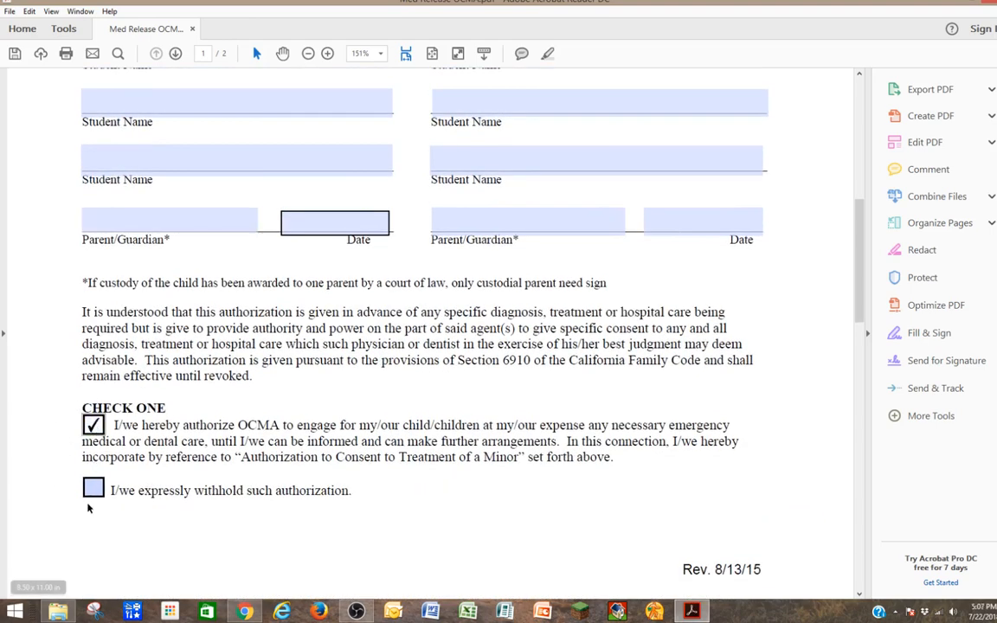
scroll(89, 502, "down", 1)
scroll(88, 500, "down", 4)
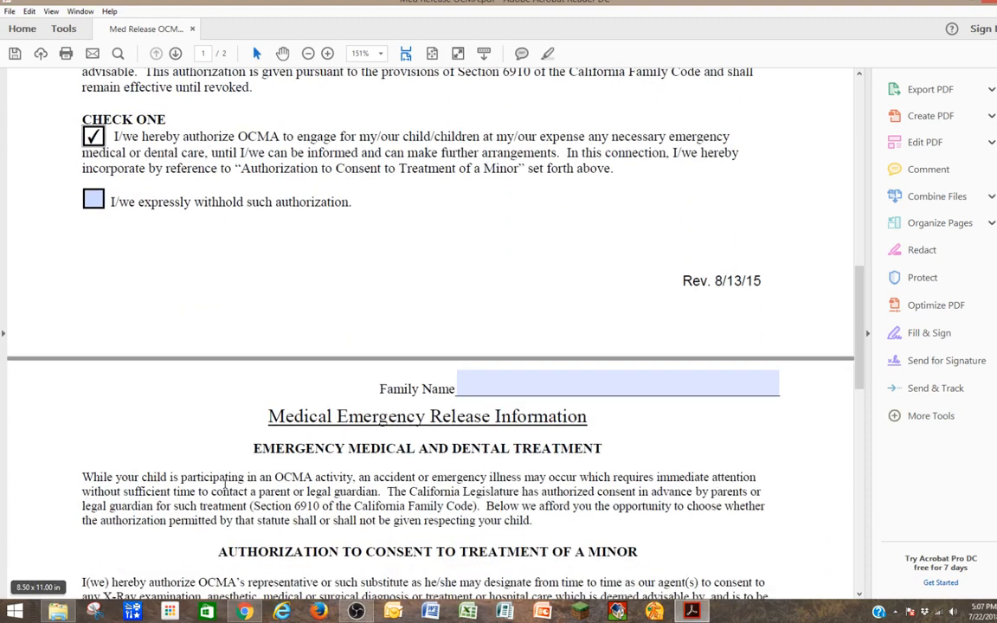
Enter the family name in page 2's Family Name field and scroll toward the signature line.
left_click(540, 374)
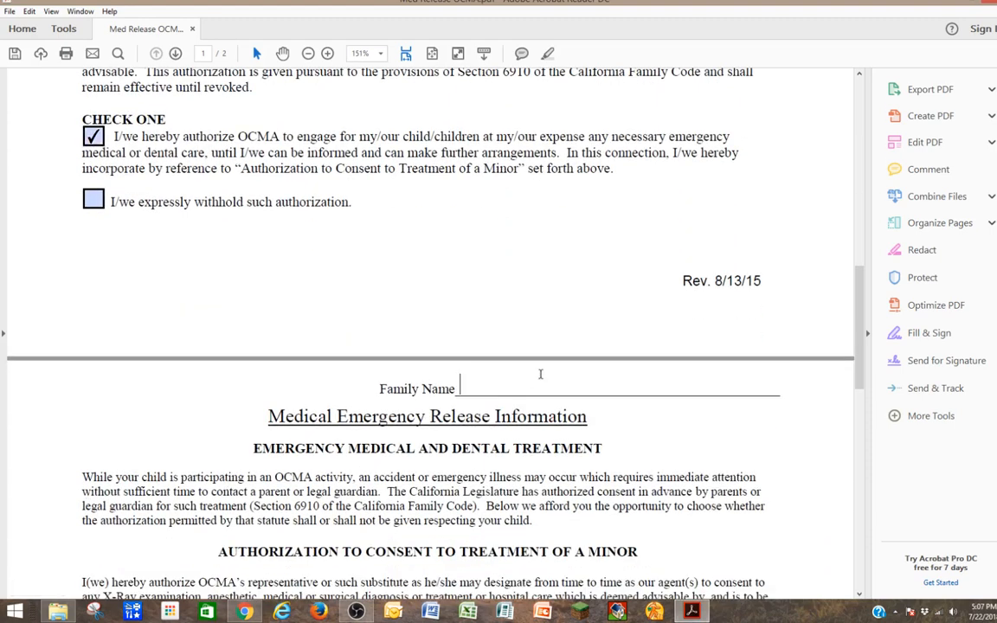
type("Stuart")
key("Left")
key("Left")
key("Left")
scroll(541, 374, "down", 10)
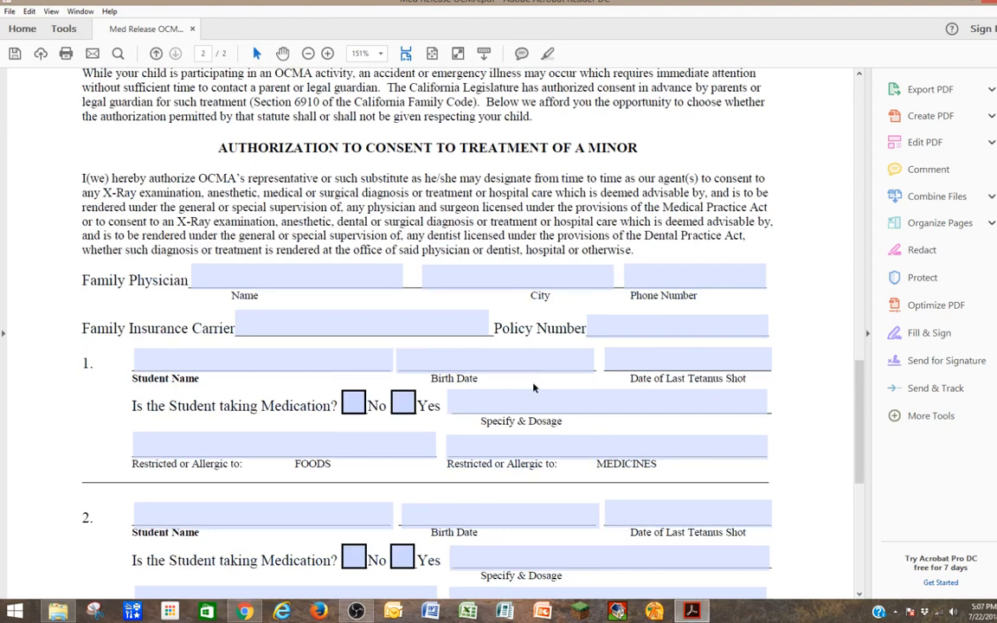
scroll(534, 388, "down", 3)
left_click(490, 408)
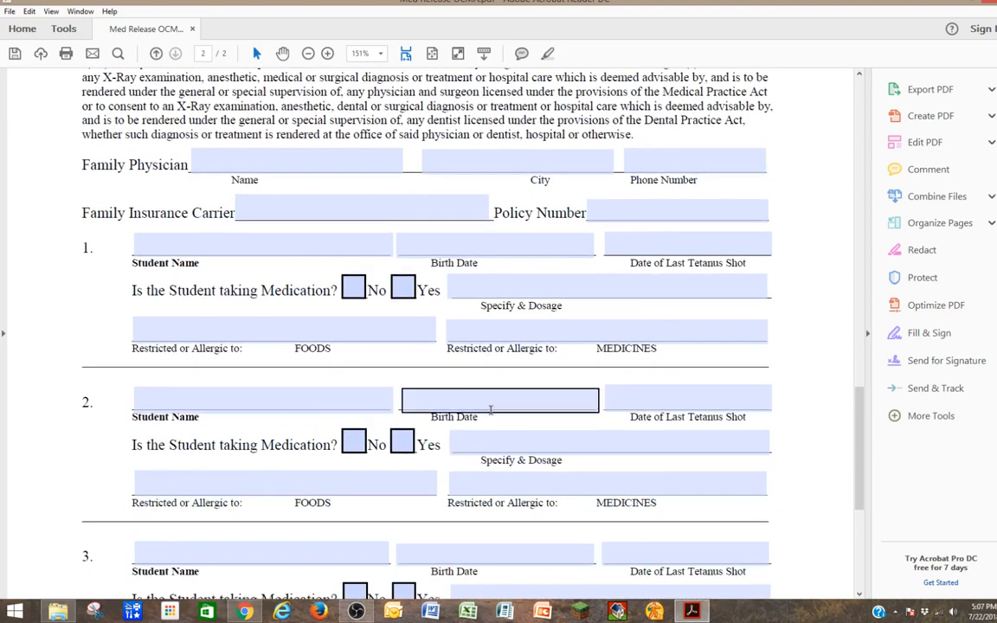
scroll(490, 409, "down", 5)
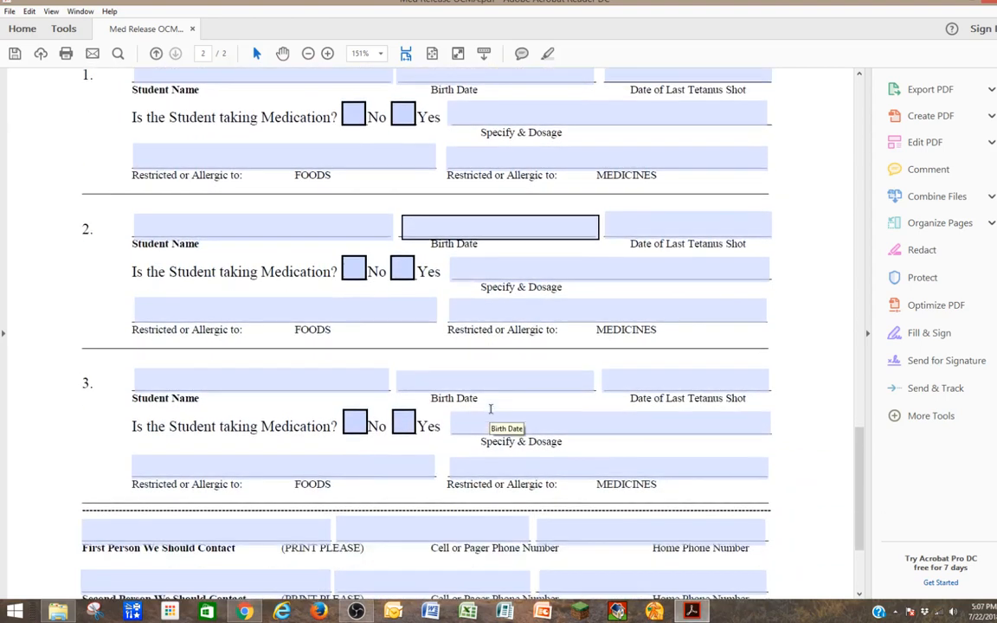
scroll(491, 409, "down", 5)
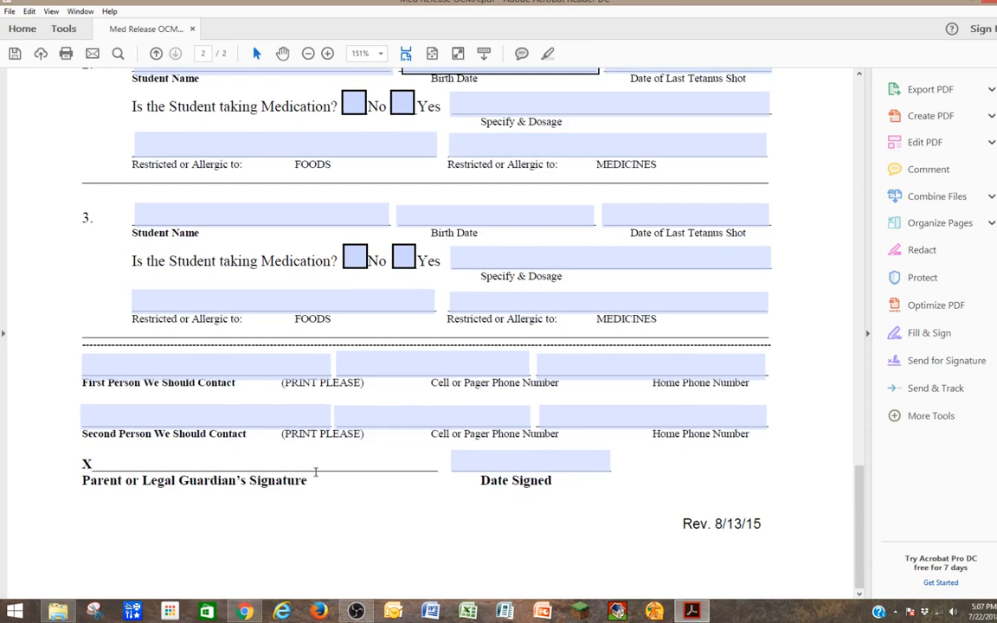
Activate Fill & Sign and choose Add Signature from the Sign options.
left_click(925, 333)
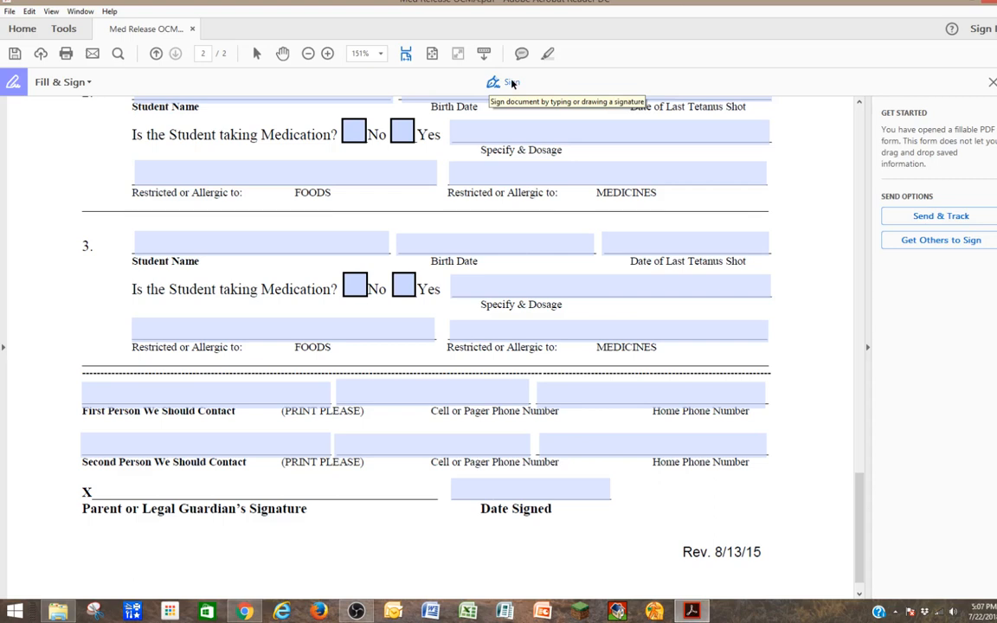
left_click(509, 82)
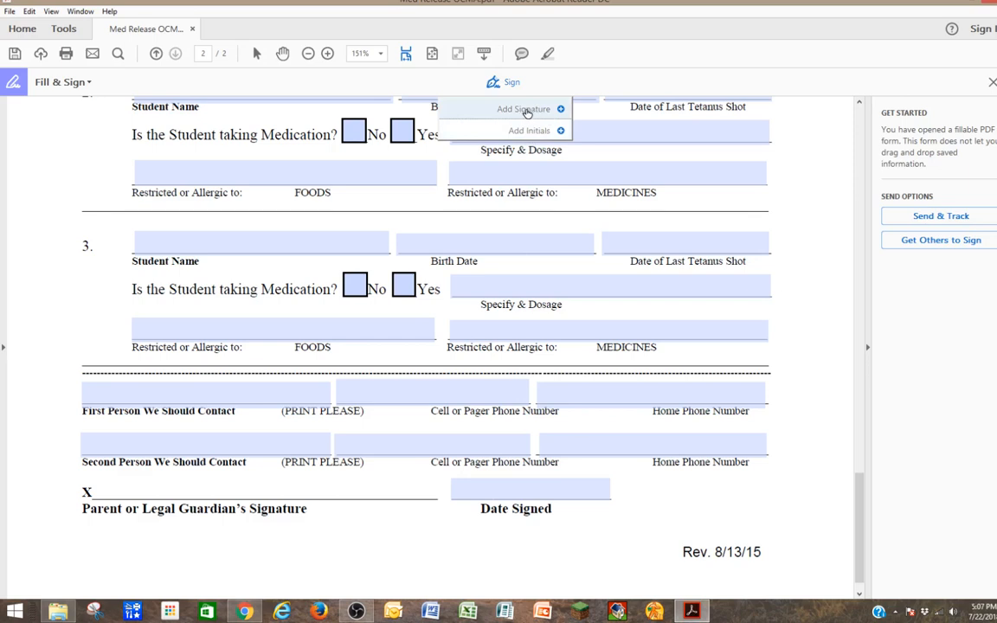
left_click(525, 110)
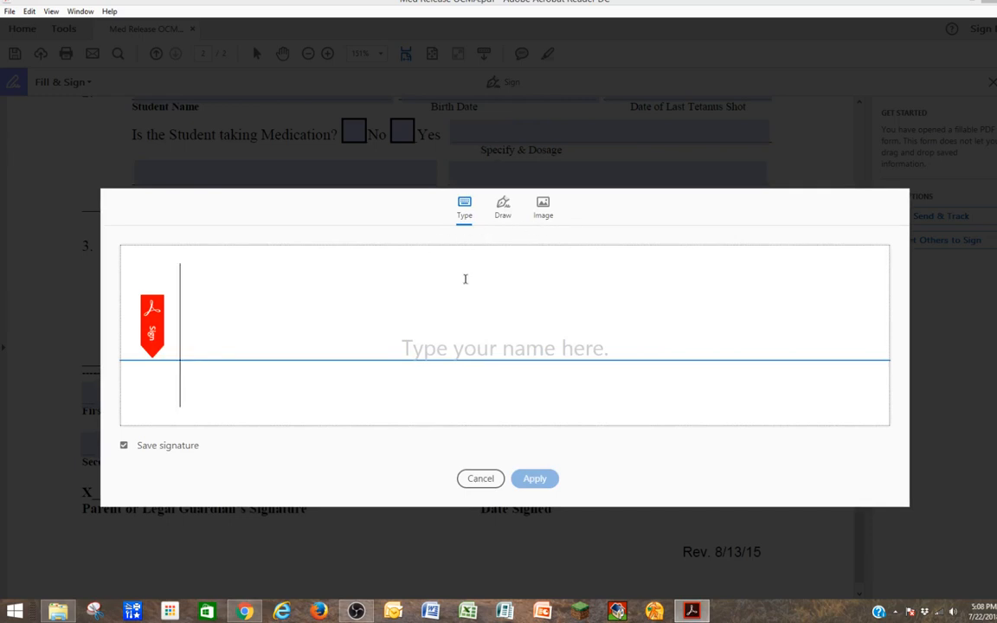
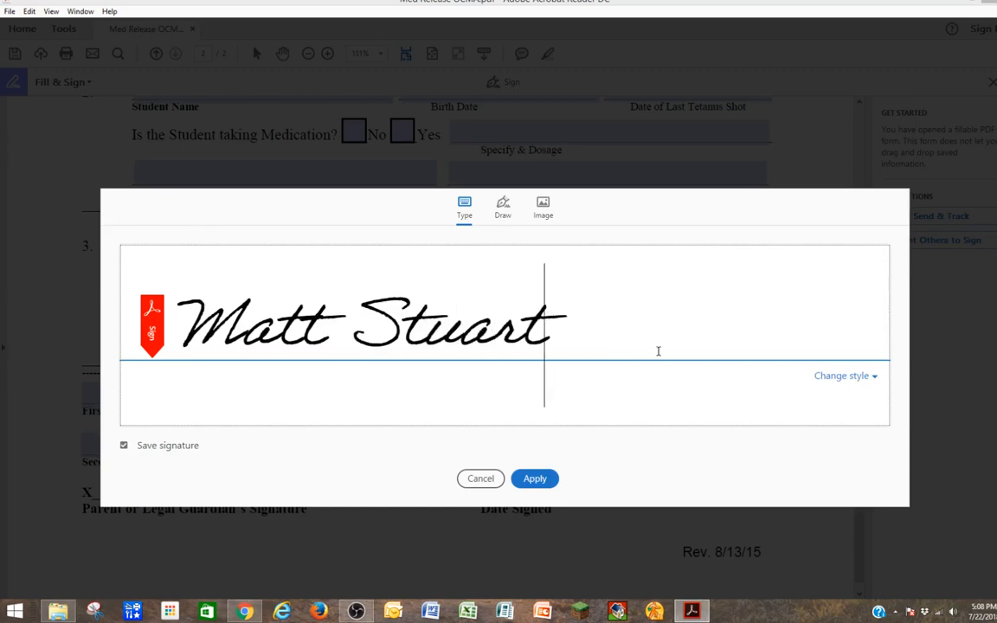
Type the parent's name as the signature, review other styles, and keep the cursive style.
left_click(842, 377)
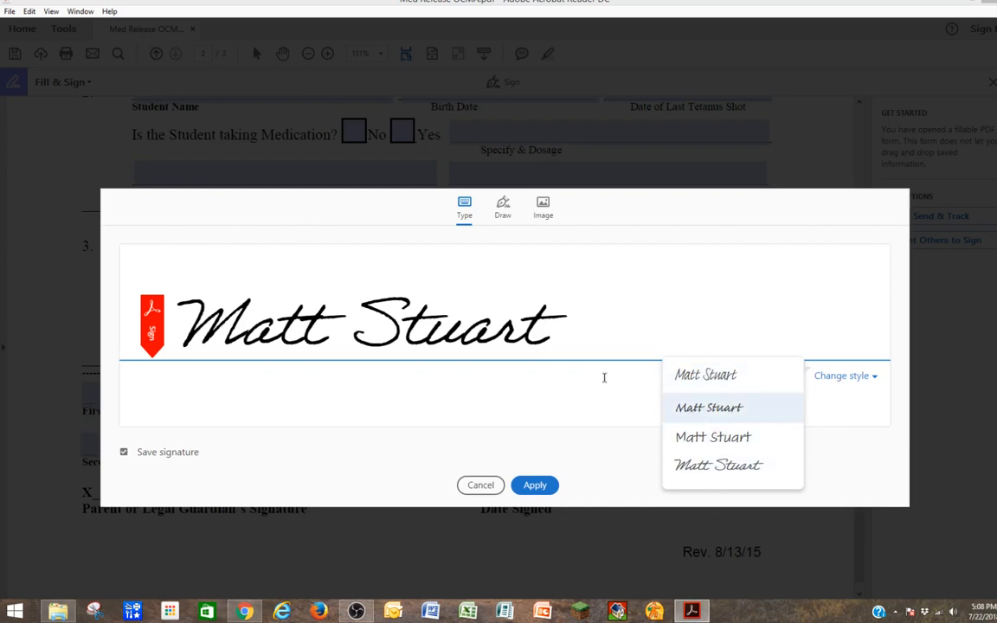
left_click(601, 341)
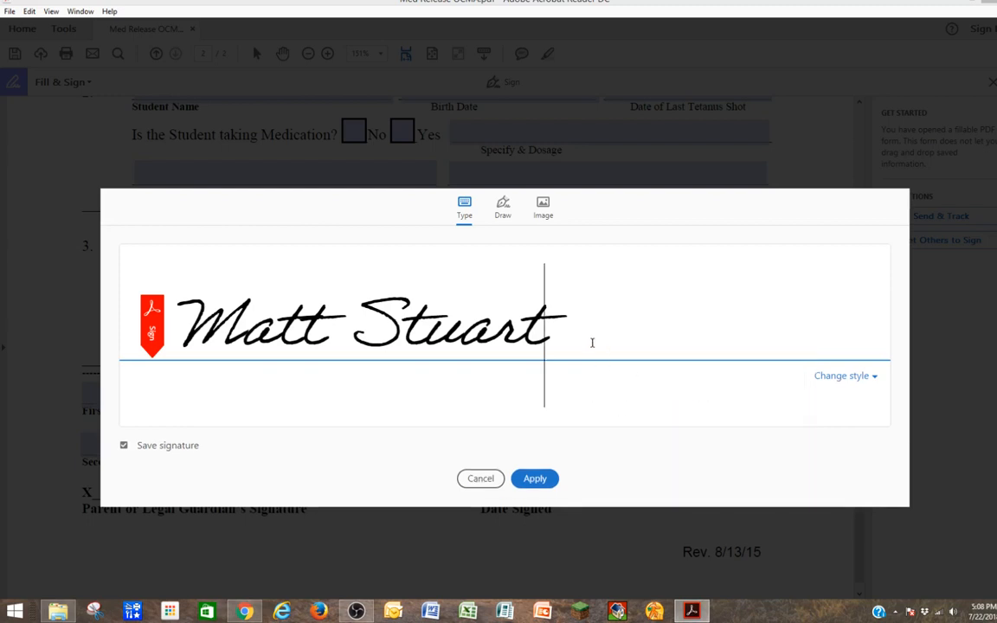
left_click(503, 209)
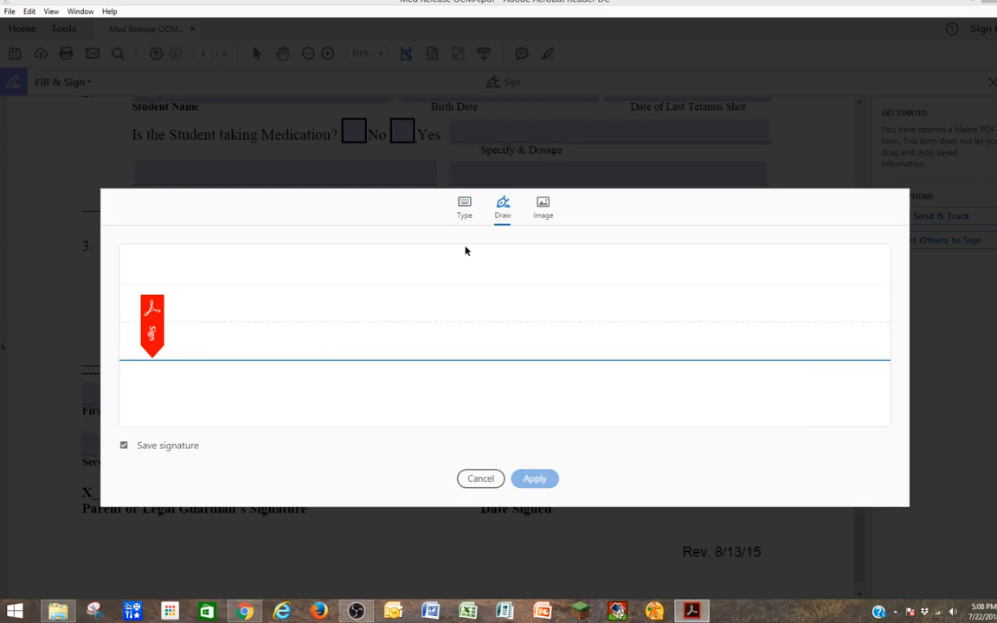
mouse_move(200, 349)
left_mouse_down()
mouse_move(234, 323)
mouse_move(312, 303)
mouse_move(329, 339)
mouse_move(356, 323)
mouse_move(364, 337)
mouse_move(414, 347)
left_mouse_up()
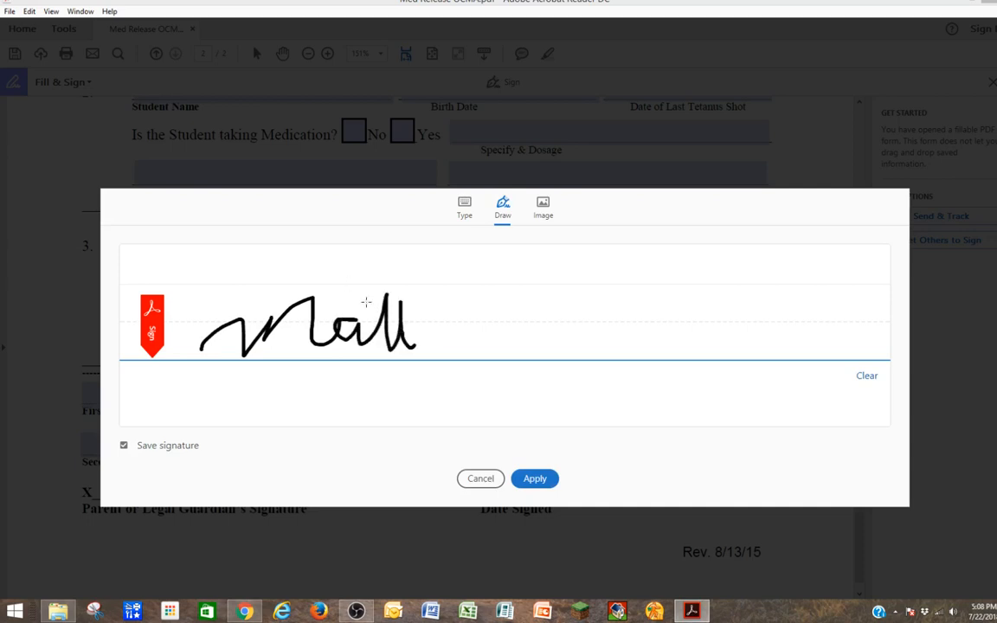
mouse_move(373, 309)
left_mouse_down()
mouse_move(510, 315)
mouse_move(539, 347)
mouse_move(576, 341)
left_mouse_up()
mouse_move(599, 304)
left_mouse_down()
mouse_move(606, 344)
mouse_move(686, 324)
left_mouse_up()
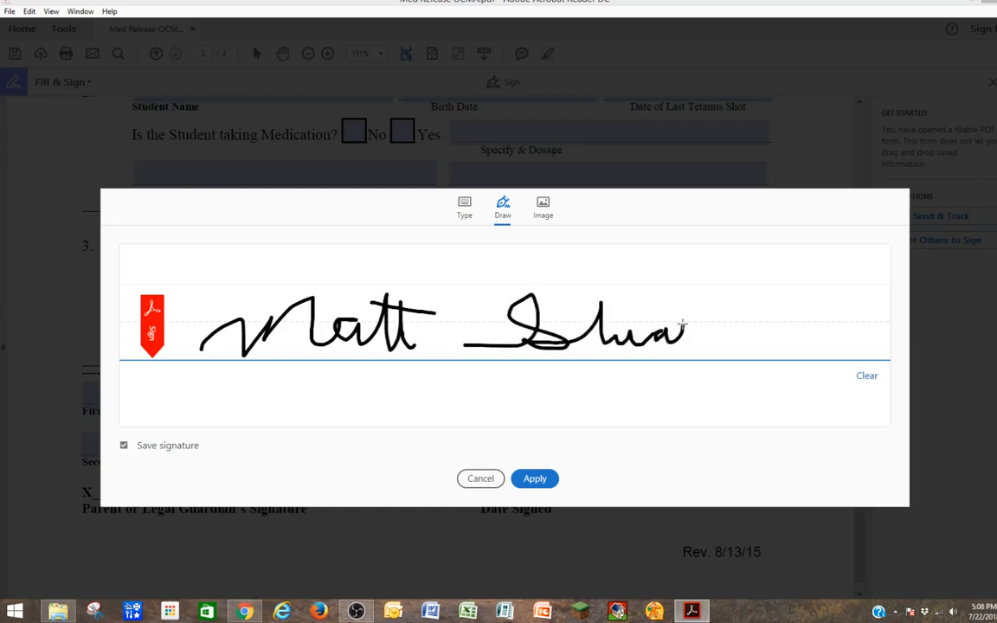
left_click(868, 376)
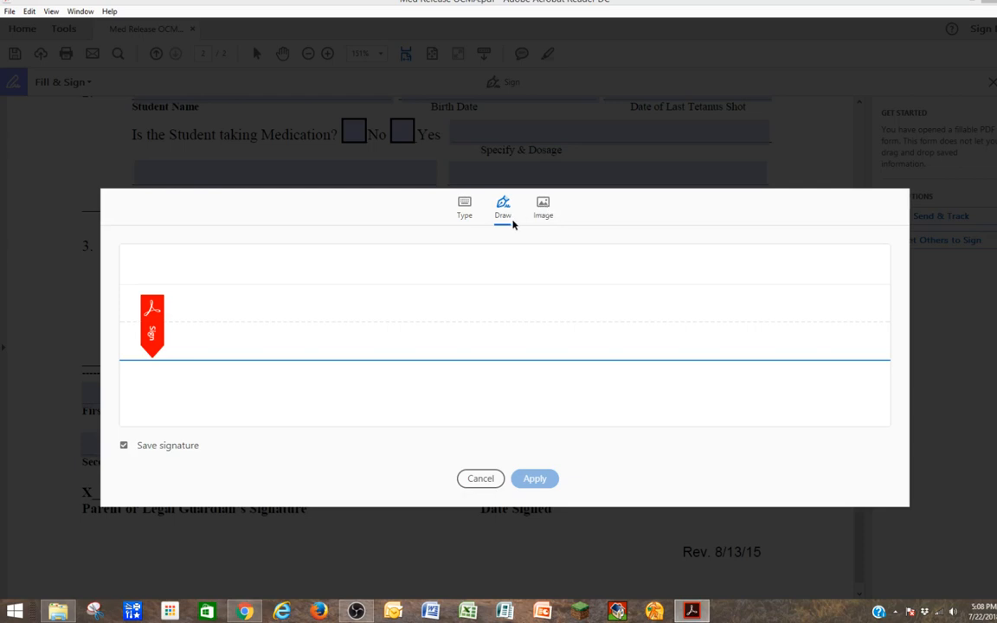
left_click(464, 212)
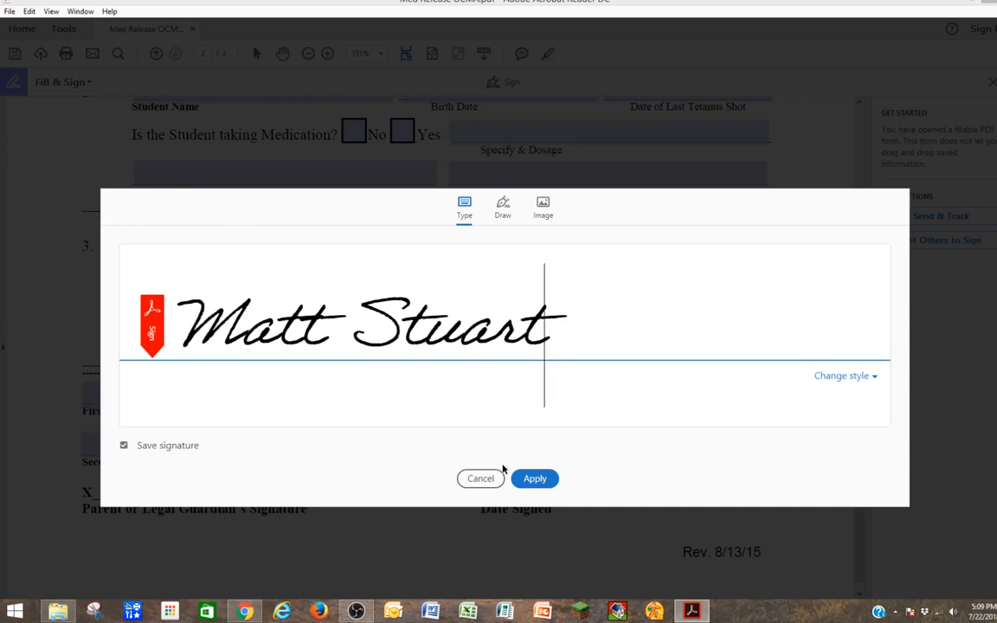
Apply the signature, enlarge it, and position it on the Parent or Legal Guardian's Signature line.
left_click(535, 479)
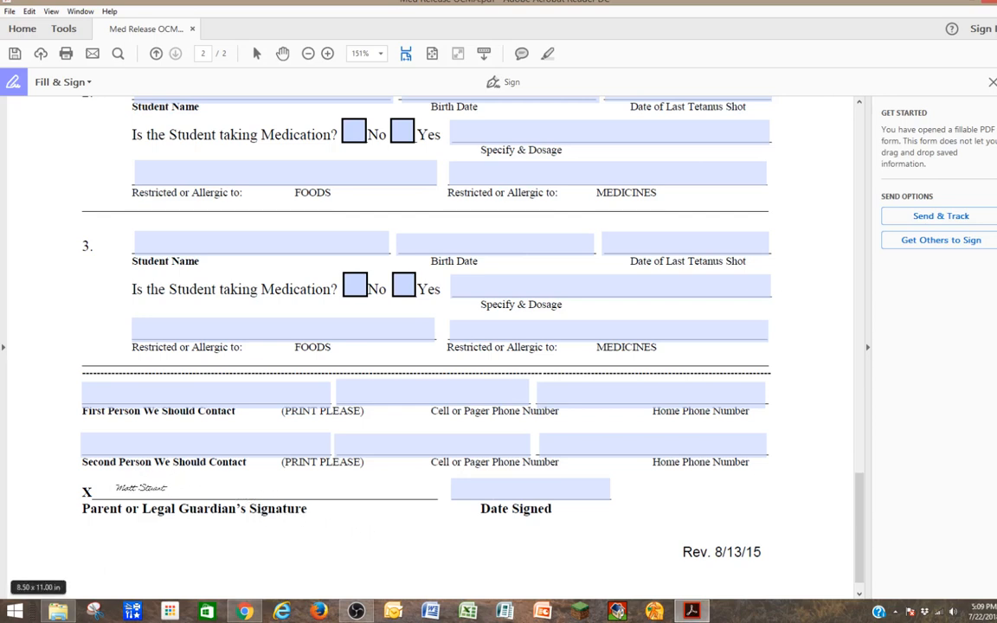
left_click(141, 490)
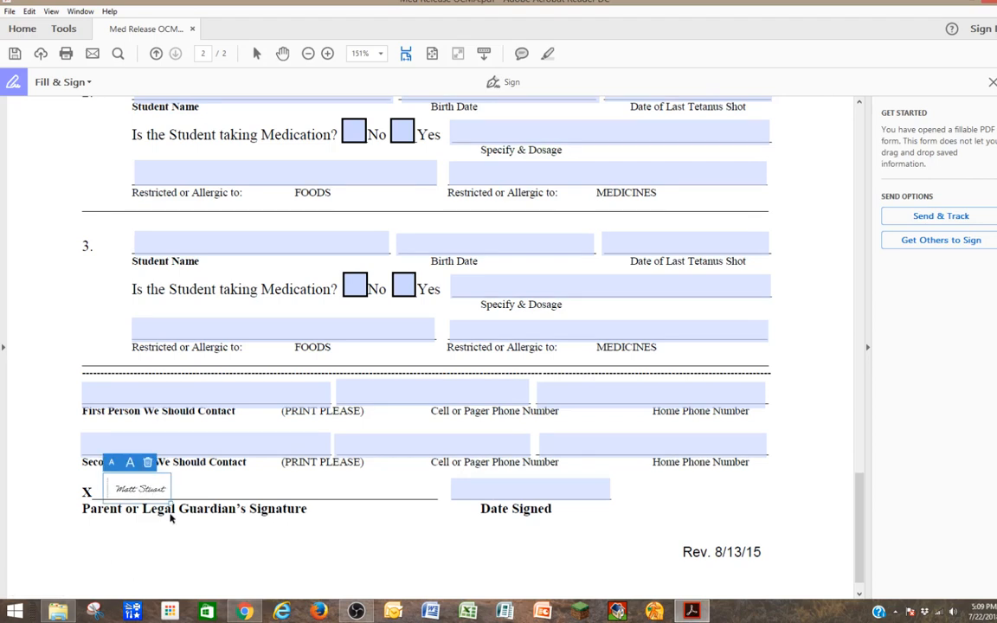
left_click(130, 463)
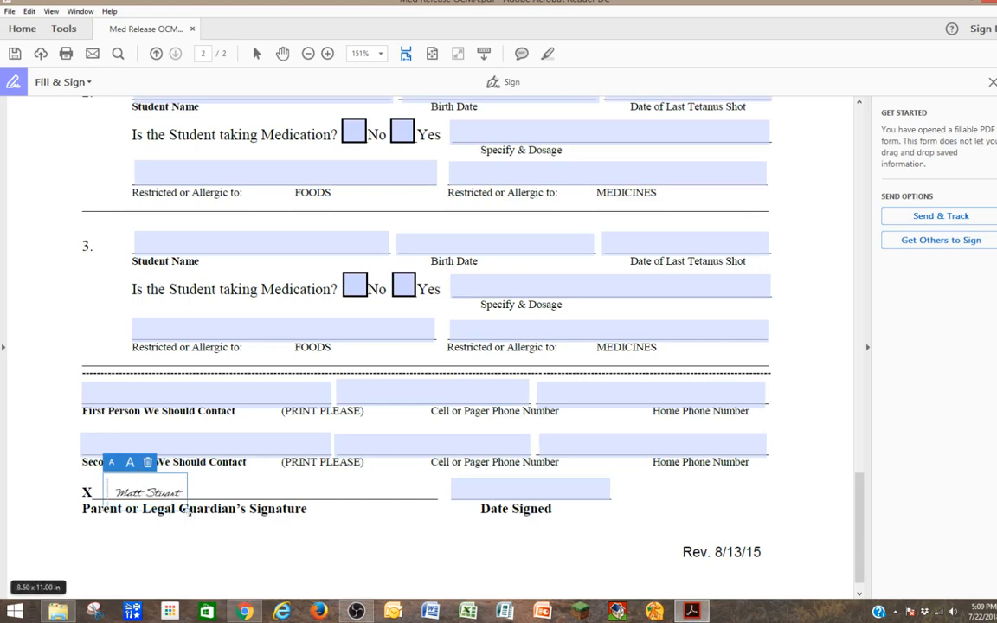
left_click_drag(186, 502, 264, 546)
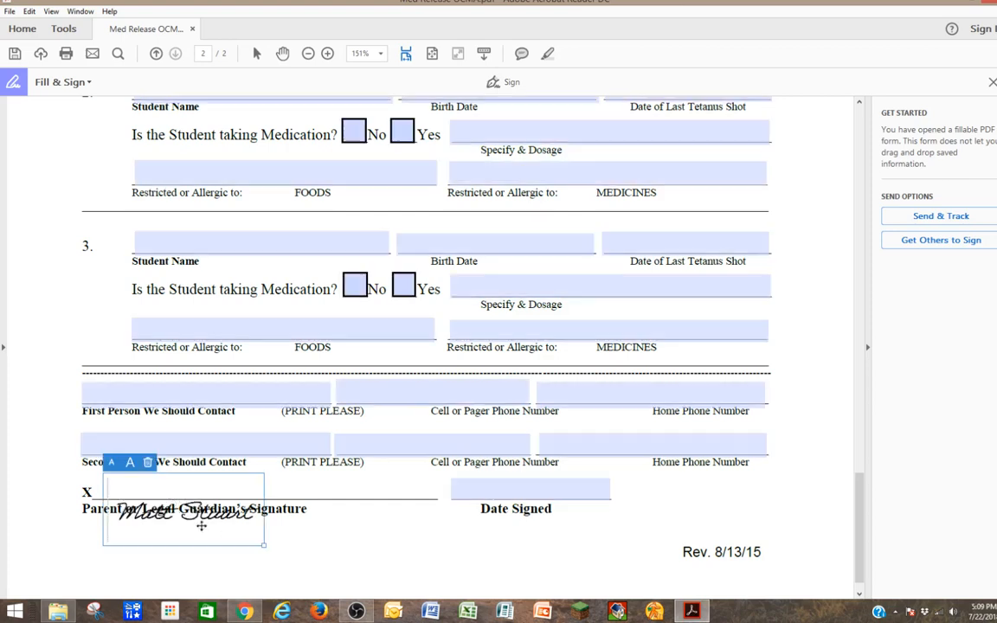
left_click_drag(201, 526, 180, 493)
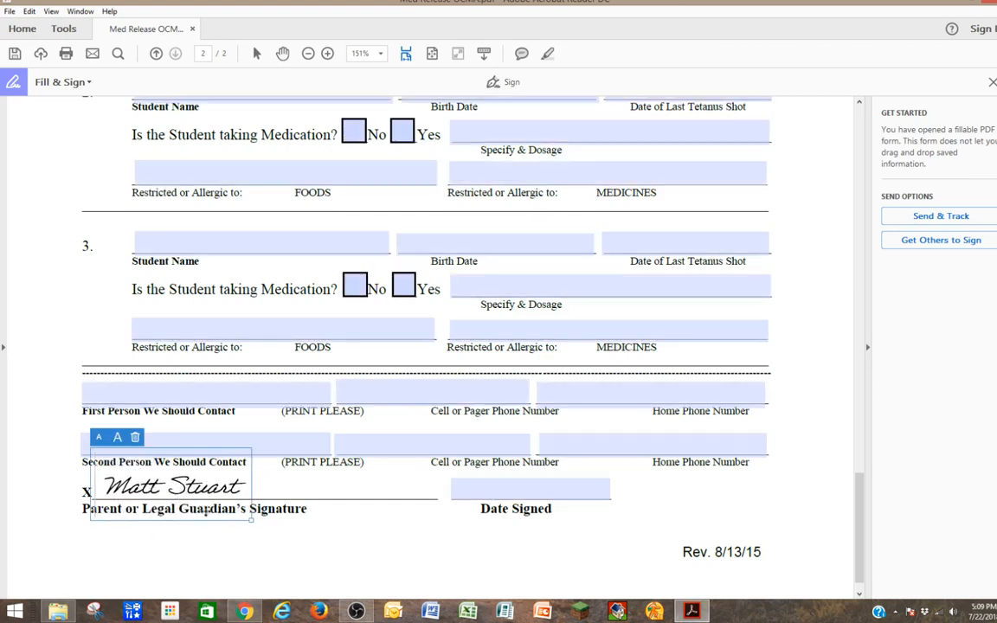
left_click(423, 542)
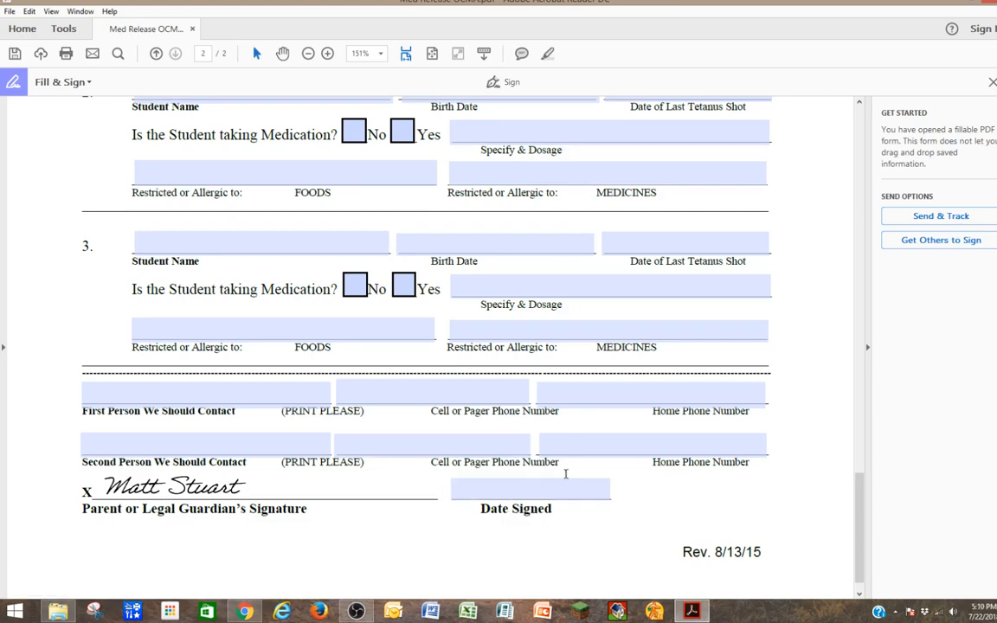
Save the signed form to the Desktop with the family name added to its file name, then close Acrobat.
left_click(10, 12)
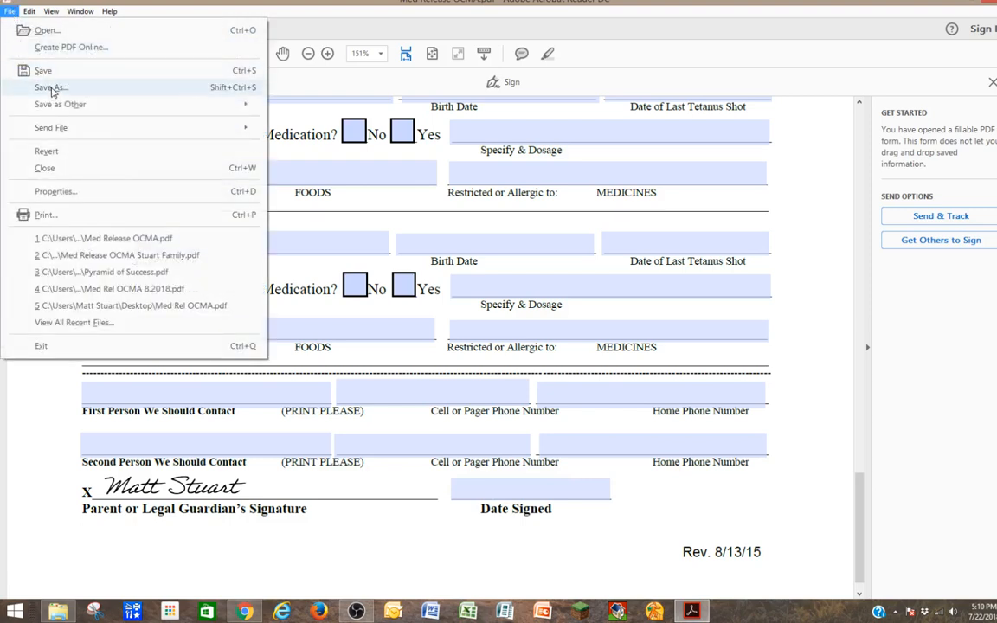
left_click(47, 88)
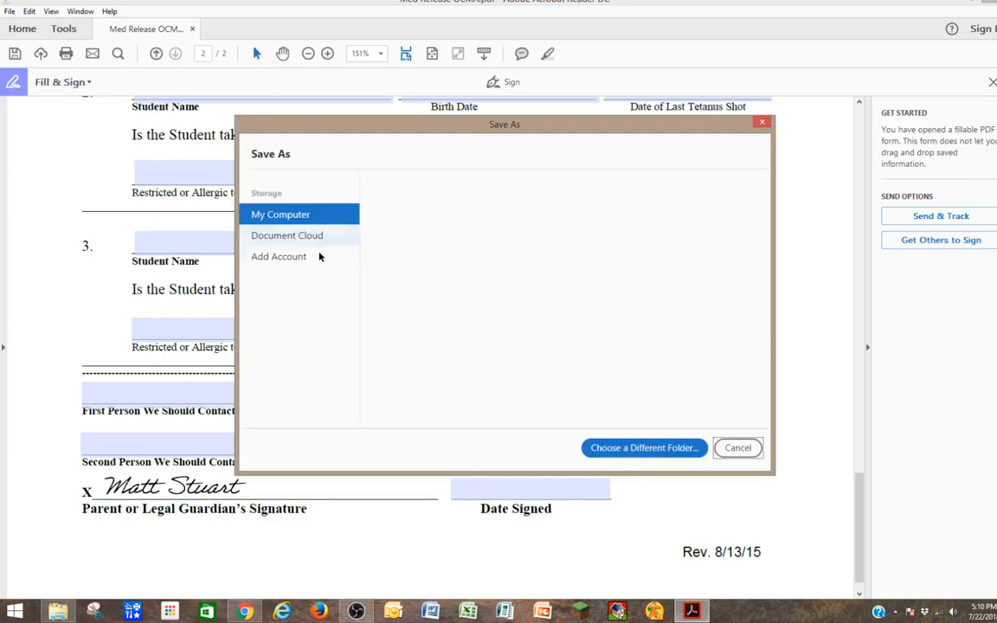
left_click(426, 229)
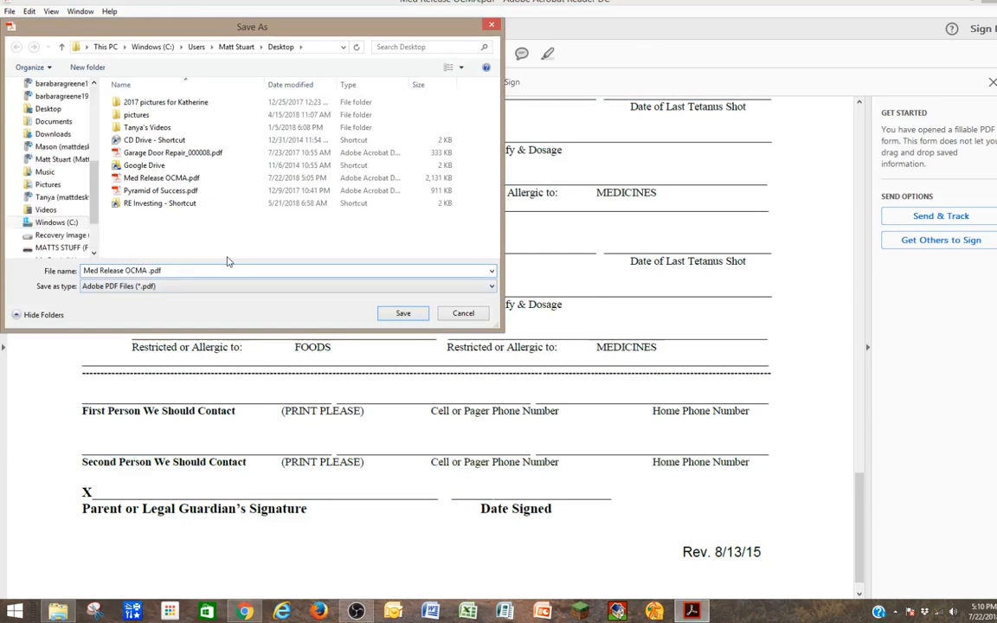
type("Stuart Family")
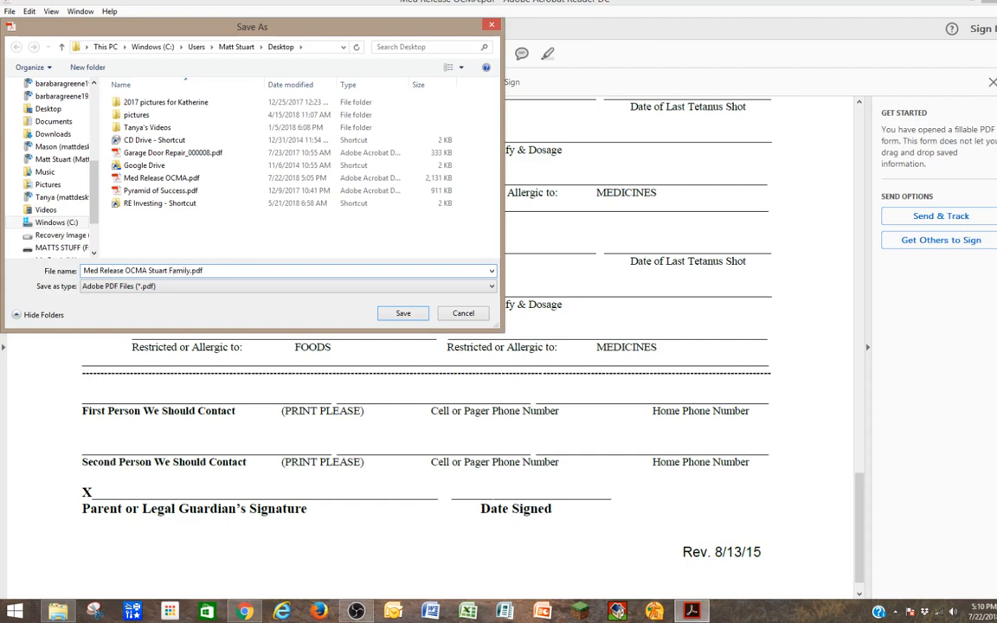
left_click(404, 313)
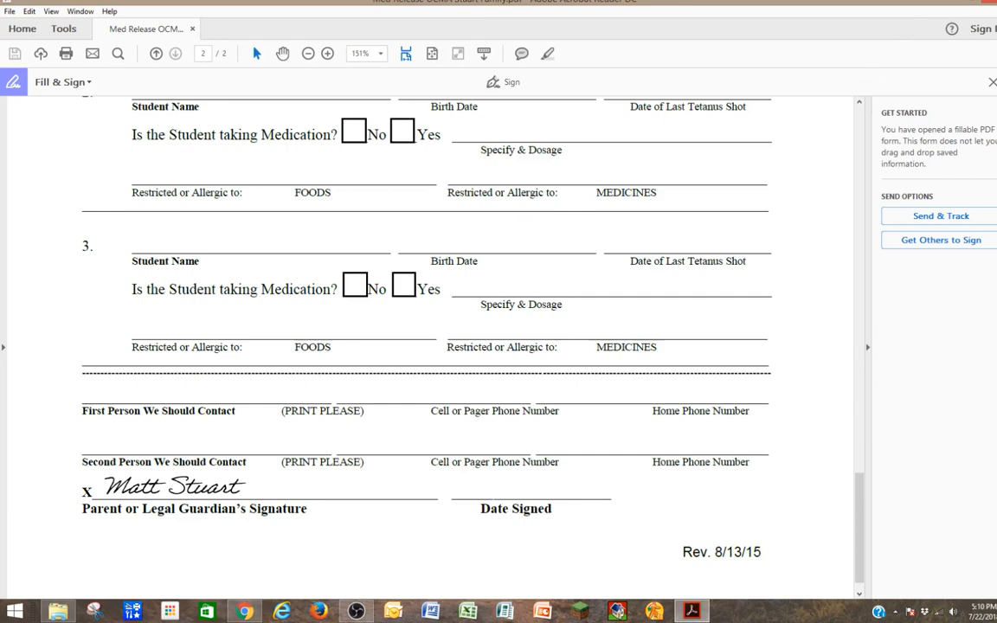
left_click(989, 2)
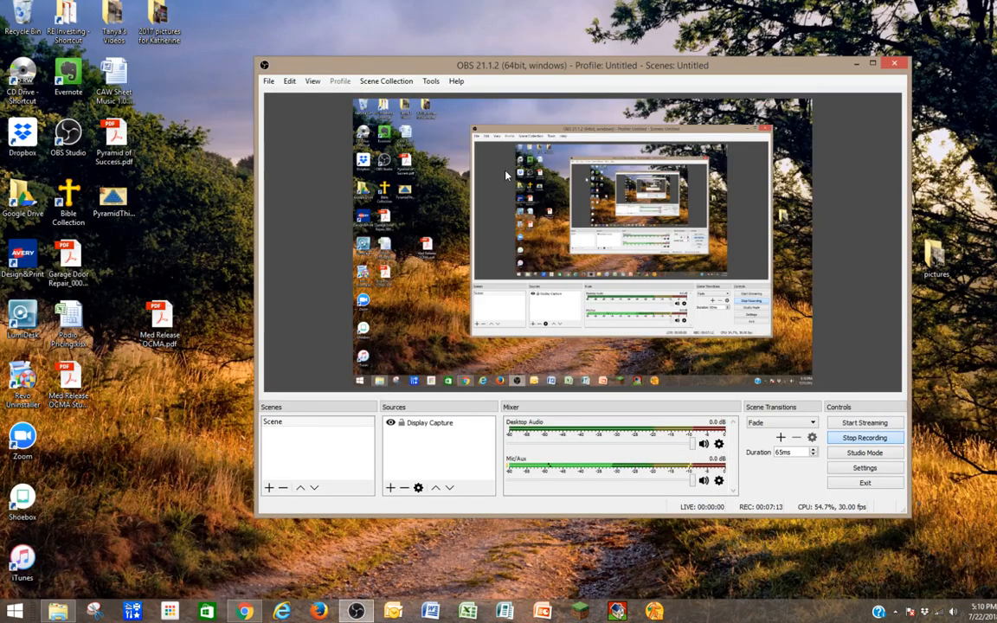
Drag the new signed release PDF icon among the desktop files and bring Chrome back to the front.
left_click_drag(69, 385, 160, 412)
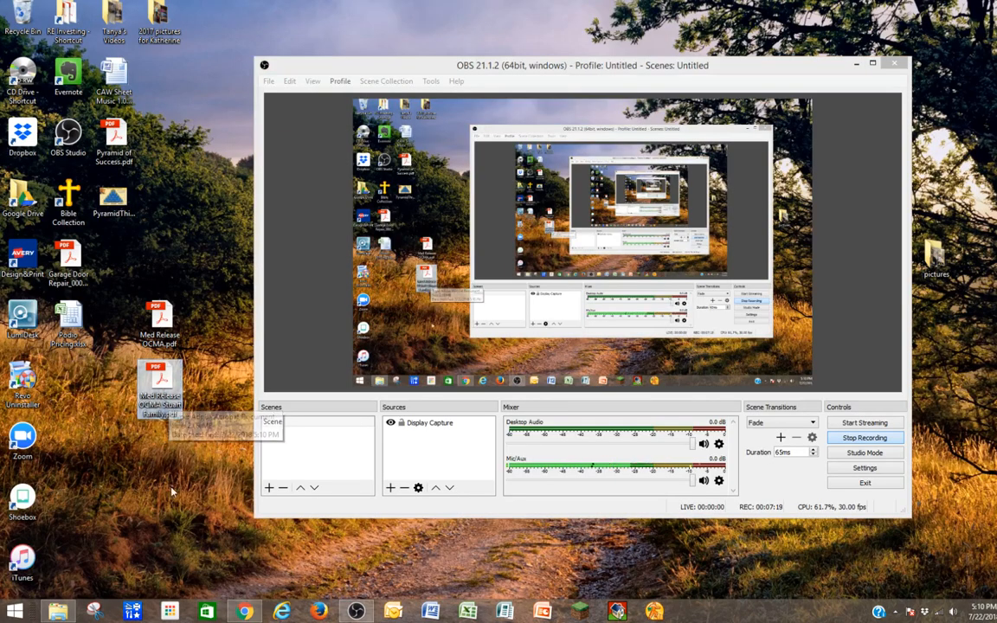
left_click(239, 611)
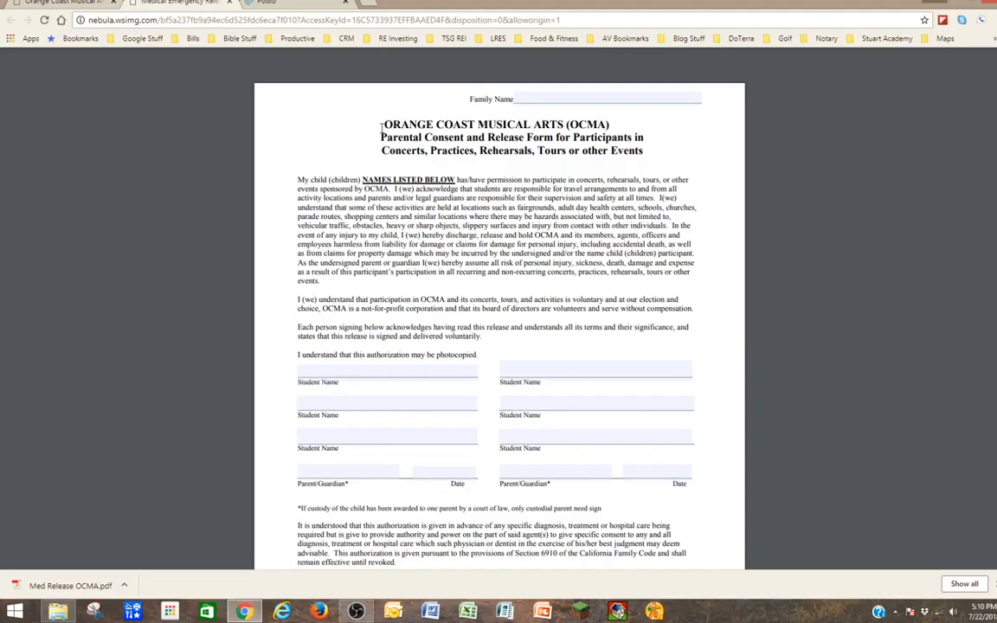
Switch to the Orange Coast Musical Arts tab and scroll through the registration page back to the top.
left_click(68, 4)
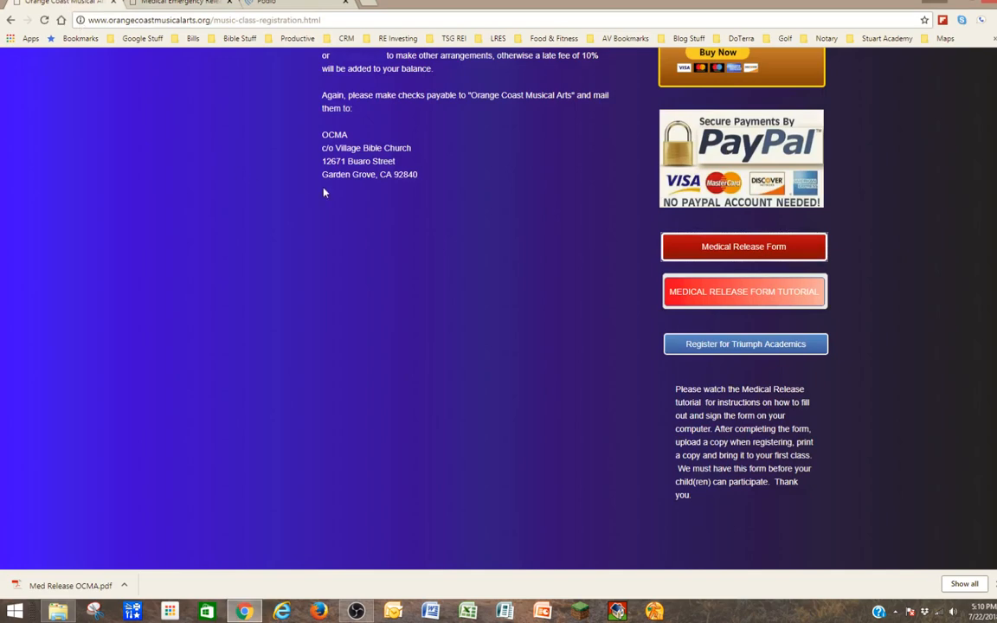
scroll(595, 272, "up", 1)
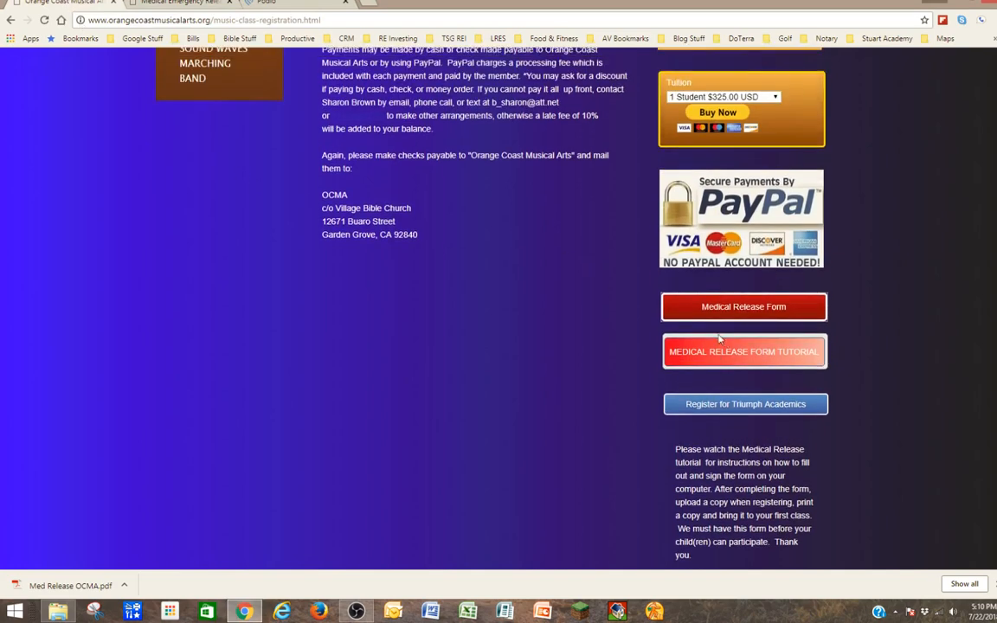
scroll(723, 374, "down", 1)
scroll(692, 368, "down", 1)
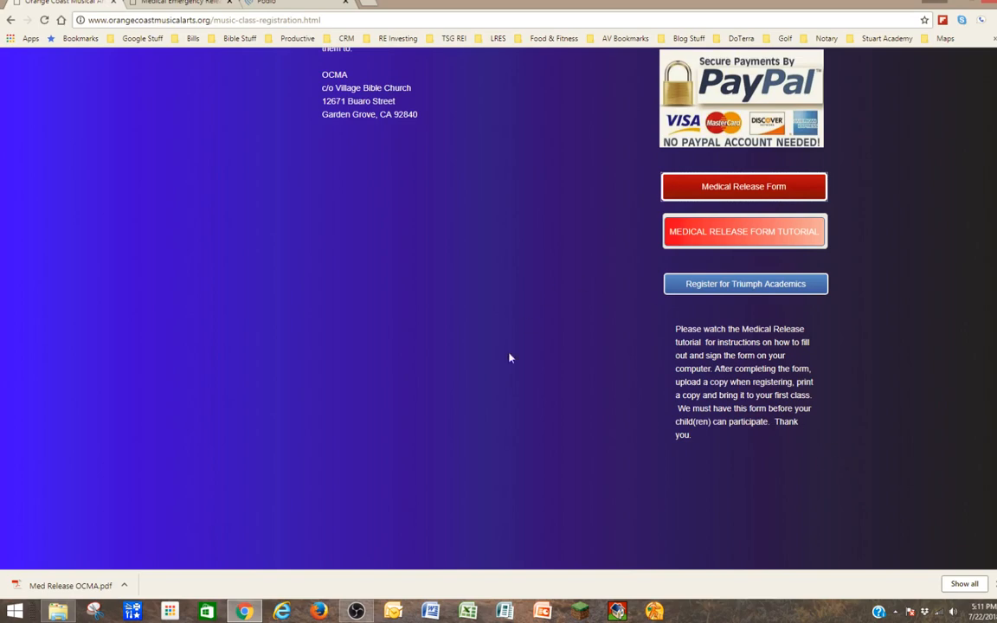
scroll(677, 353, "up", 6)
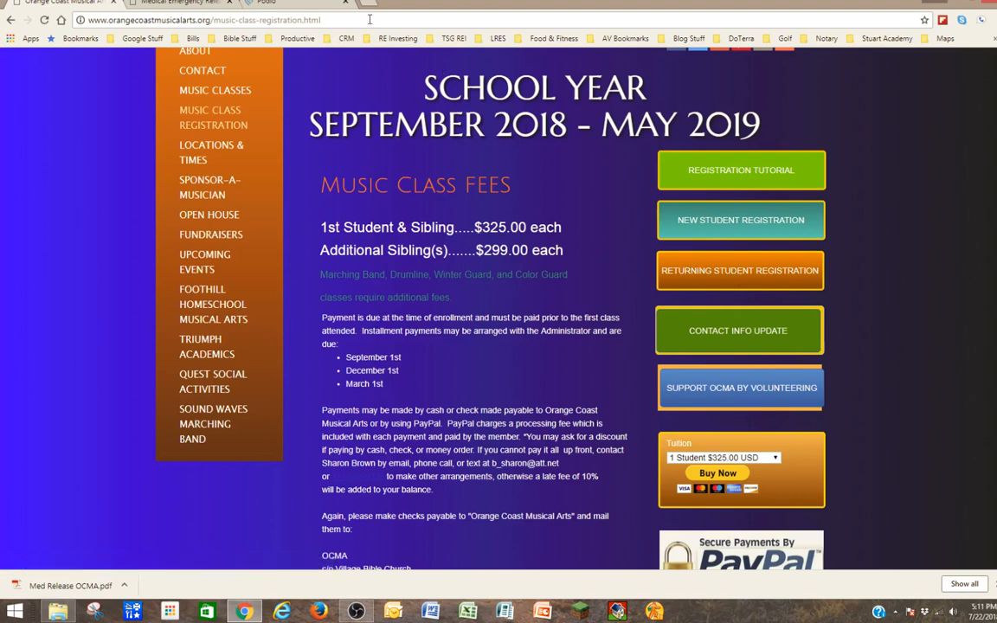
Switch to the Podio Returning Student Registration form and scroll down to its Attachments field.
left_click(275, 3)
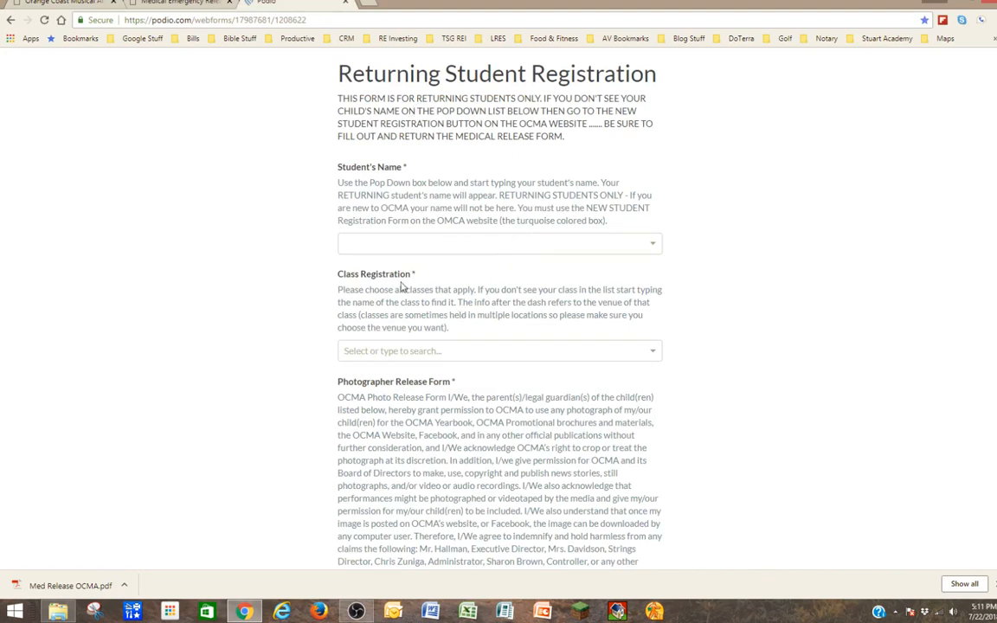
scroll(418, 383, "down", 3)
scroll(418, 383, "down", 4)
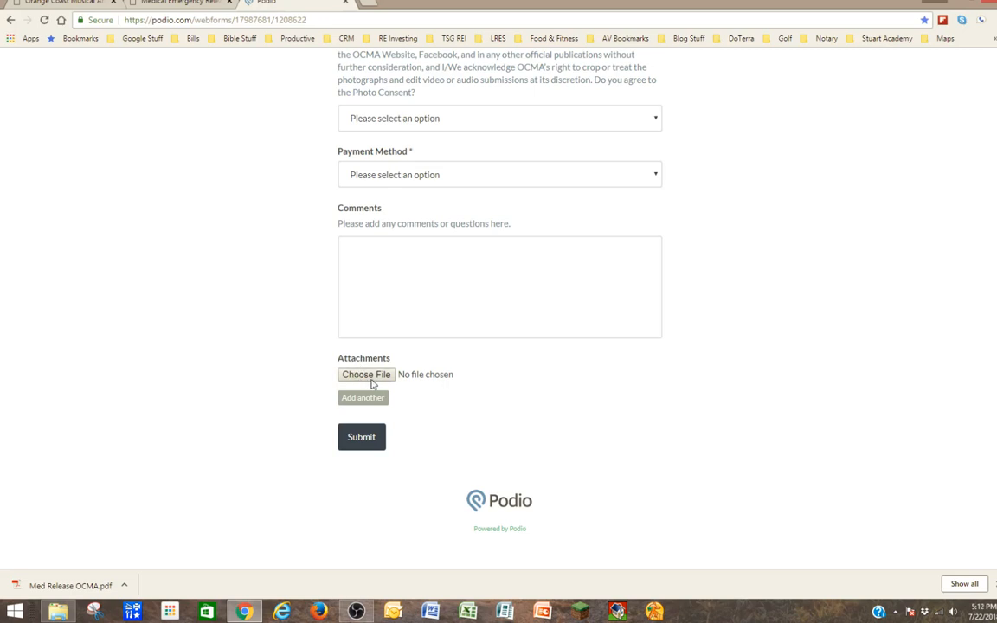
Attach the signed medical release PDF from the Desktop to the Attachments field.
left_click(373, 379)
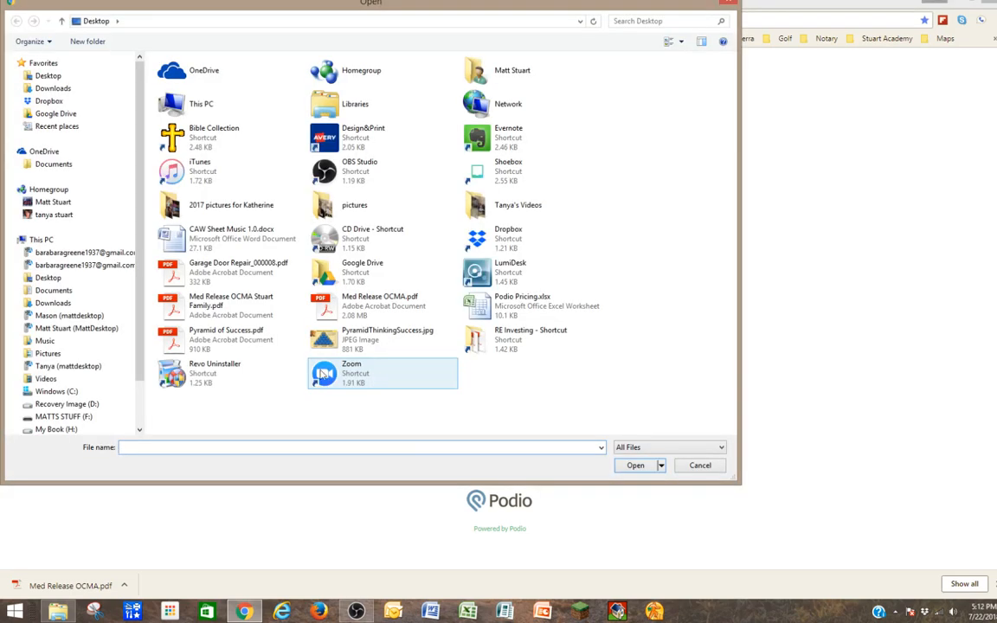
left_click(211, 310)
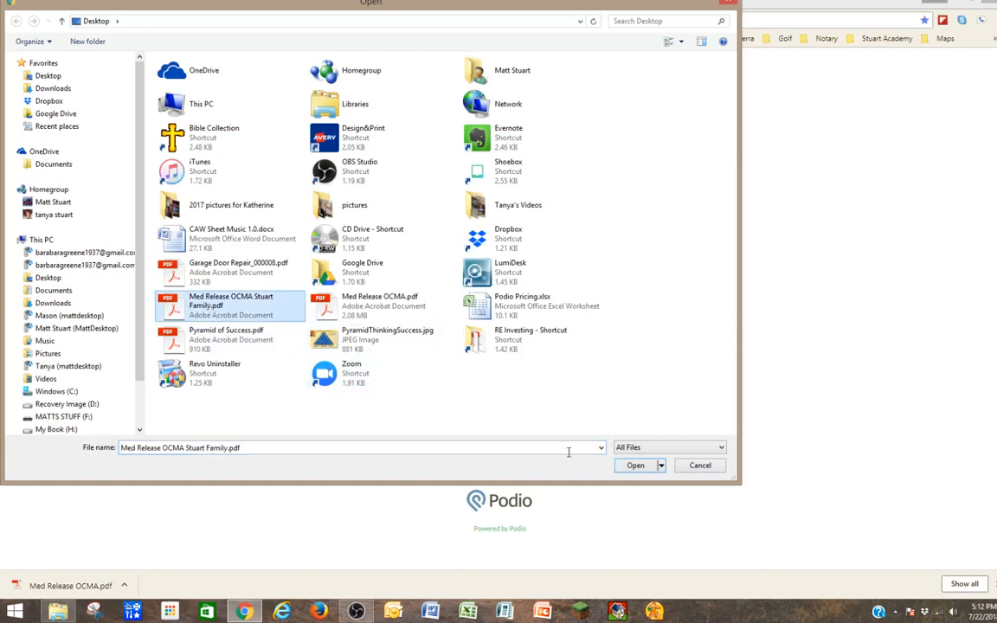
left_click(636, 466)
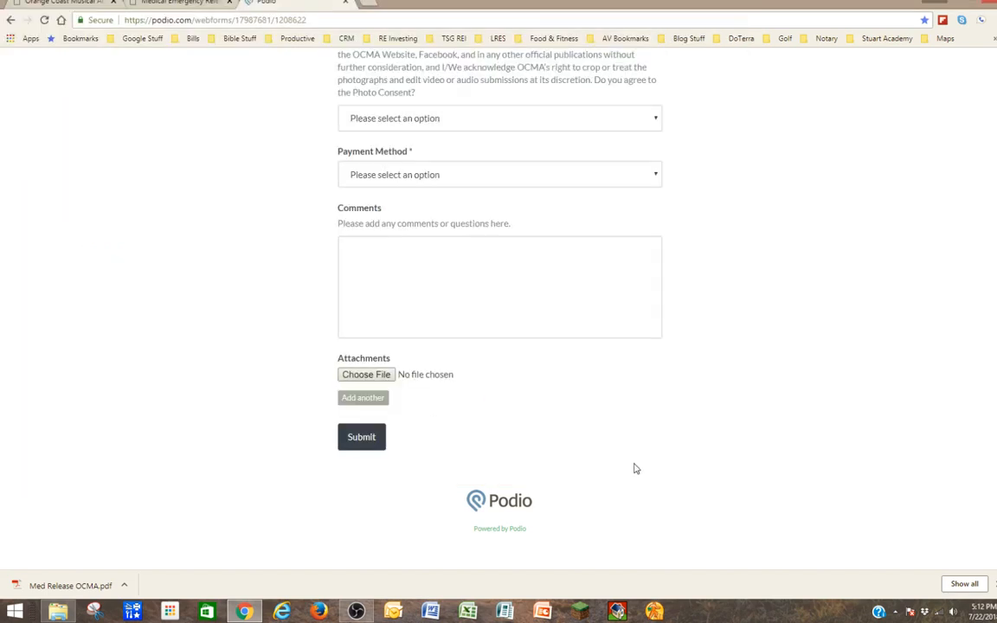